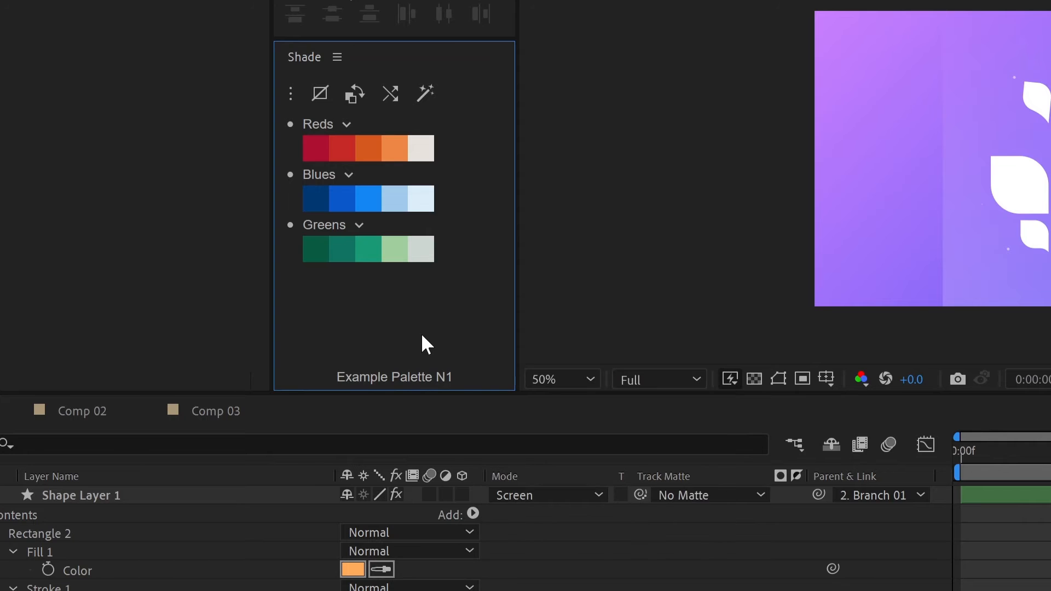
Create a new palette named First Test in the palette library and close the library.
left_click(430, 378)
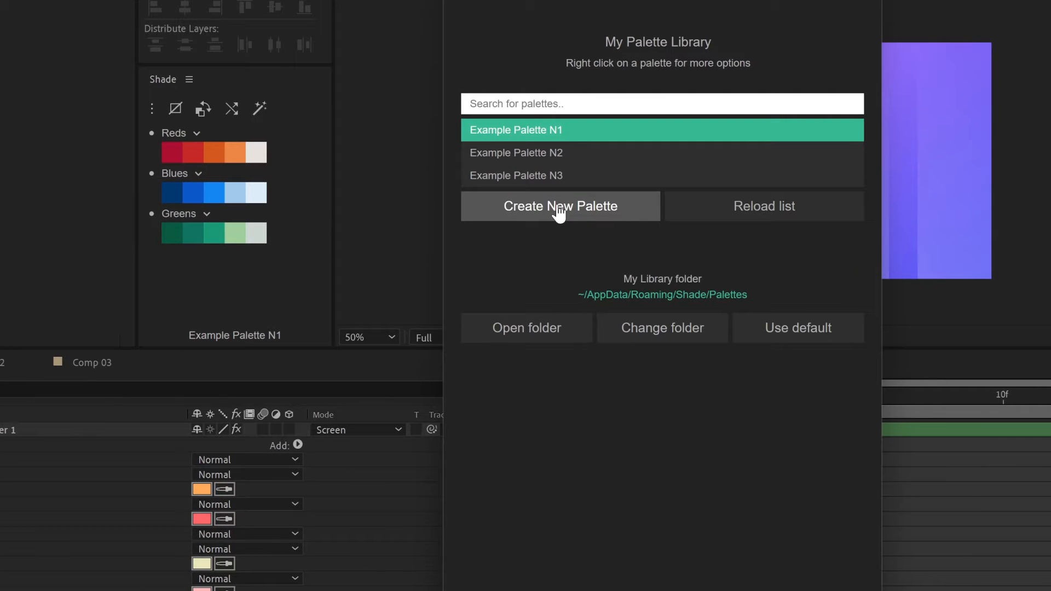
left_click(559, 211)
type("F")
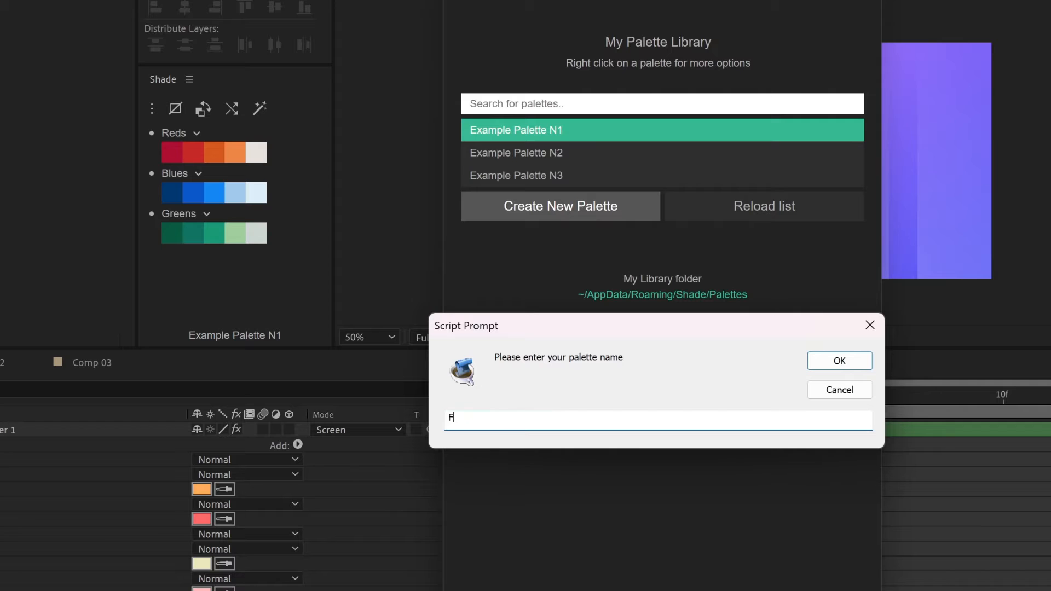
type("irst Test")
key("Return")
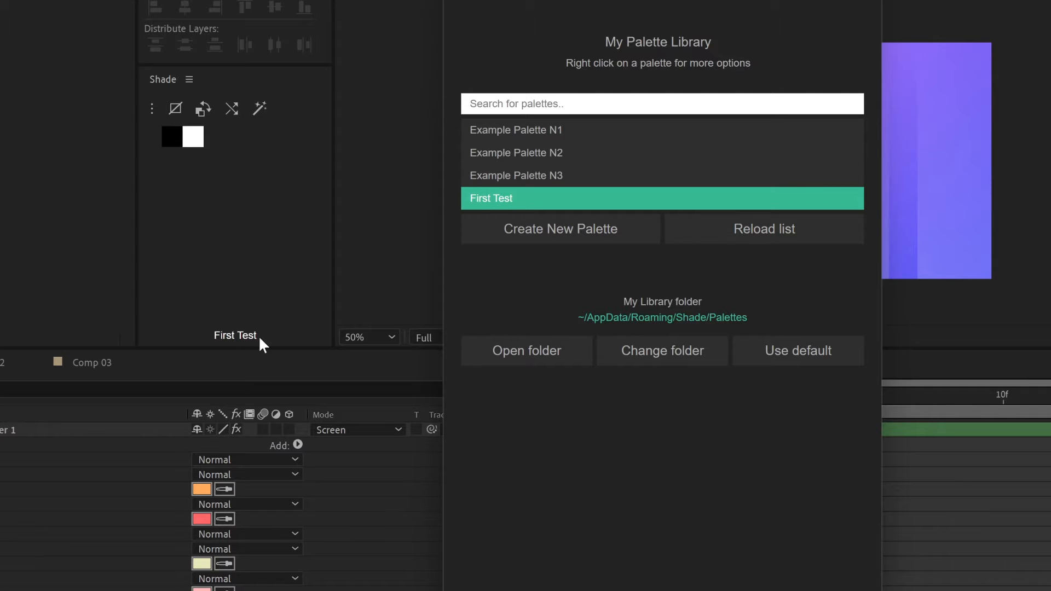
left_click(868, 0)
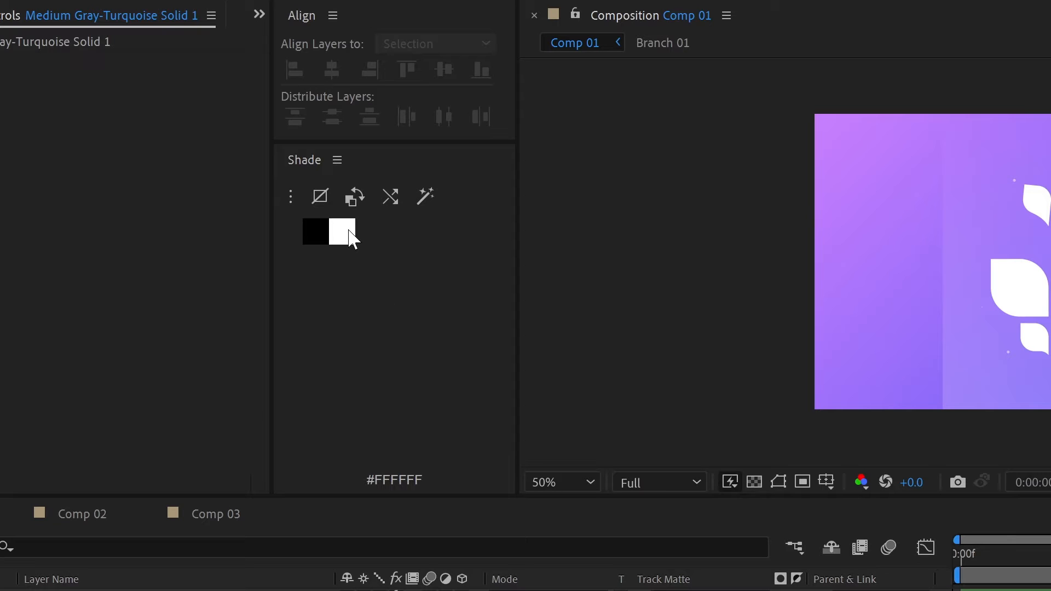
Delete the default black and white swatches from the First Test palette.
right_click(314, 235)
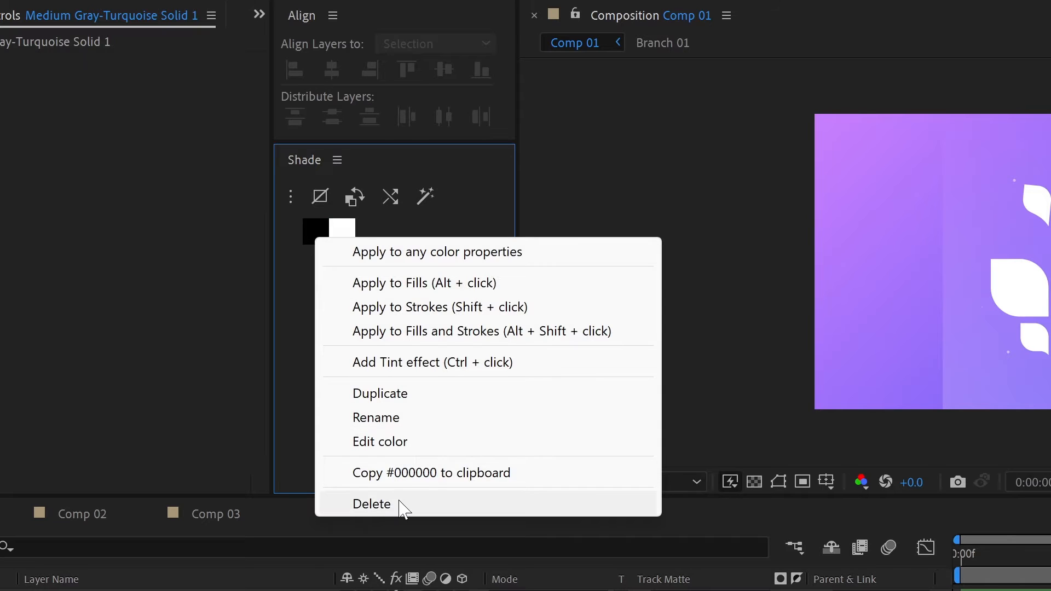
left_click(372, 504)
right_click(319, 229)
left_click(411, 501)
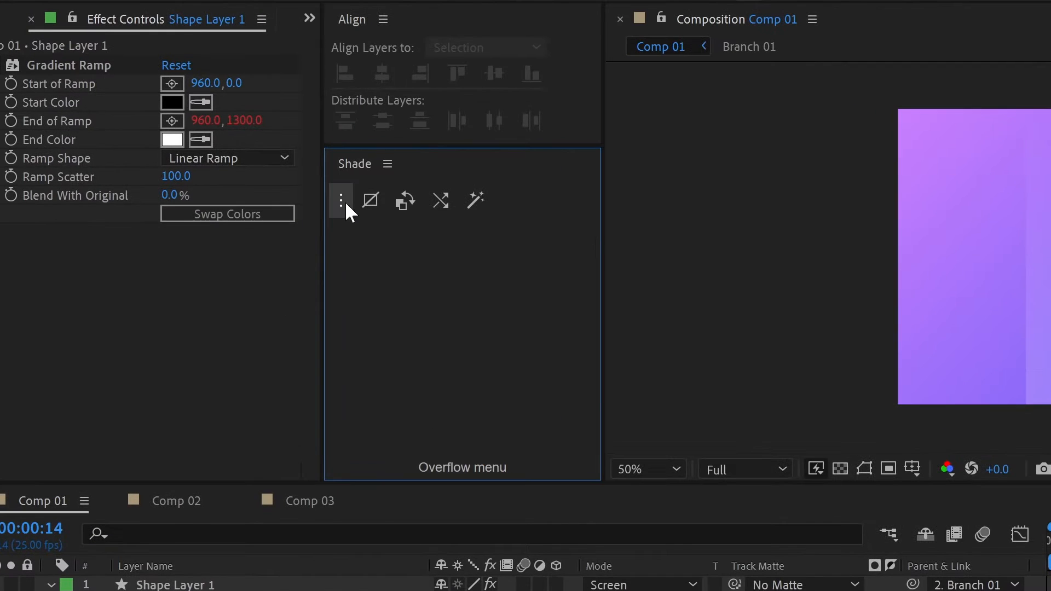
Add the single purple color 8A71F9 to the palette, sampled from the background in the composition viewer.
left_click(191, 140)
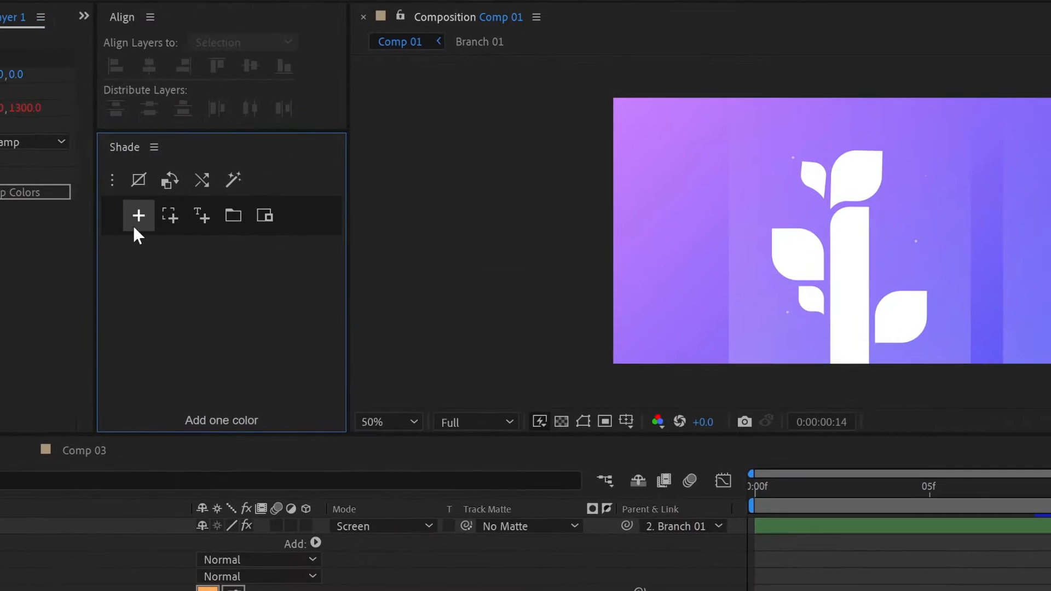
left_click(368, 253)
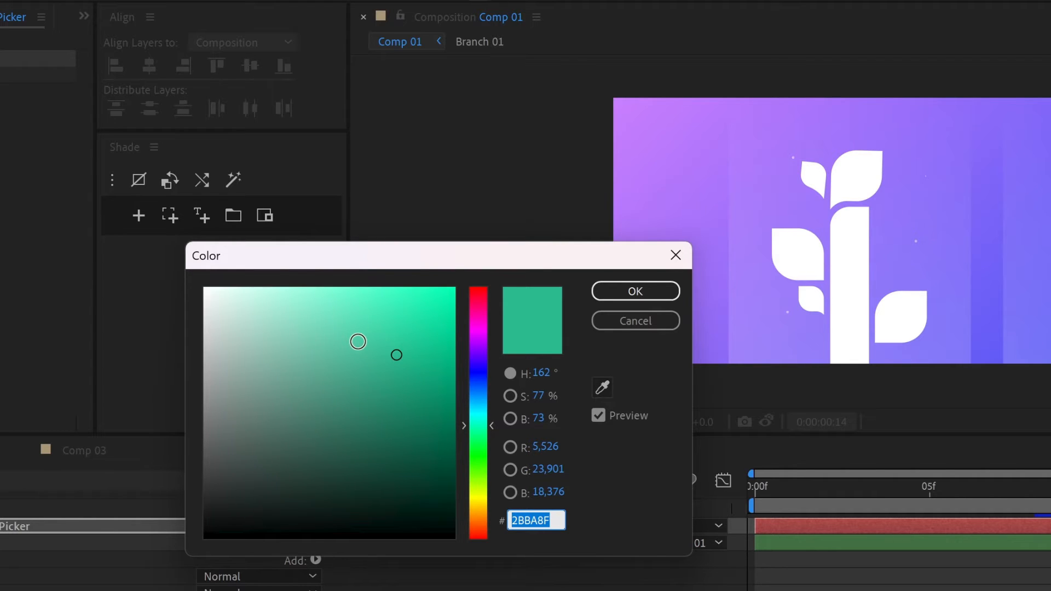
left_click(358, 342)
left_click(300, 403)
left_click_drag(498, 431, 490, 371)
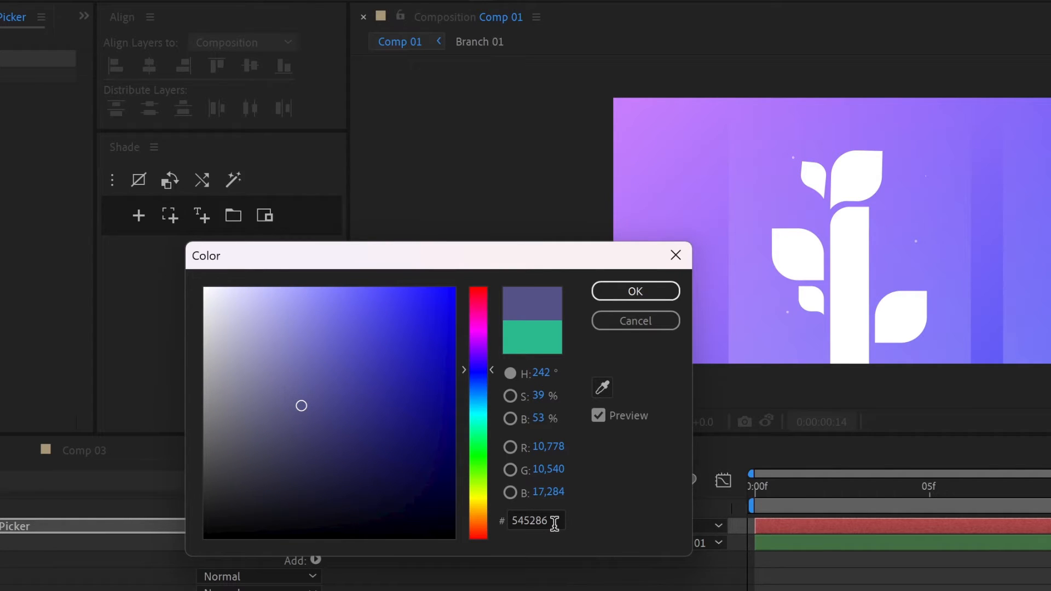
left_click(603, 389)
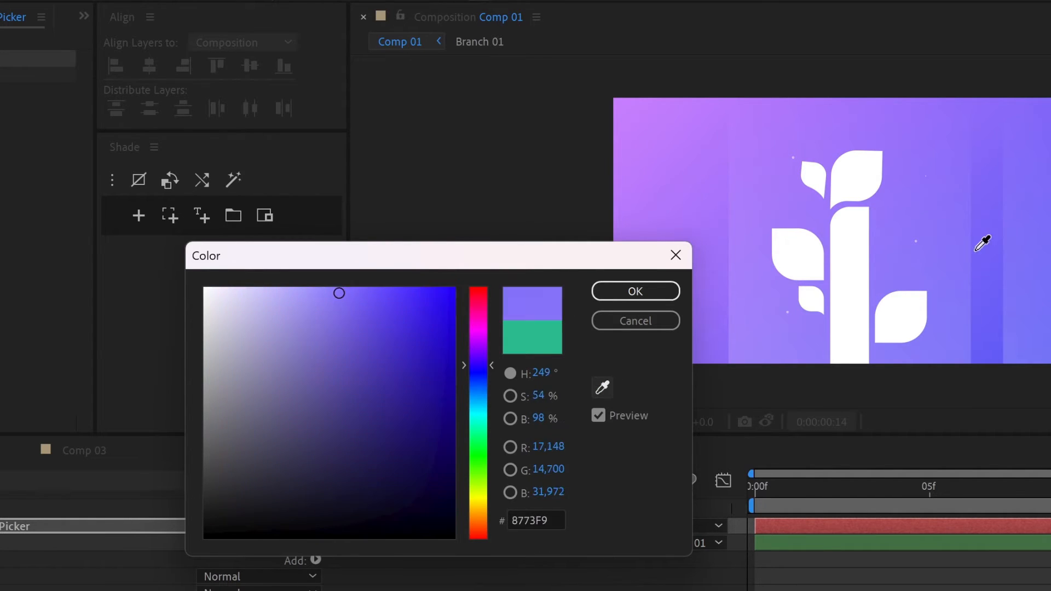
left_click(951, 201)
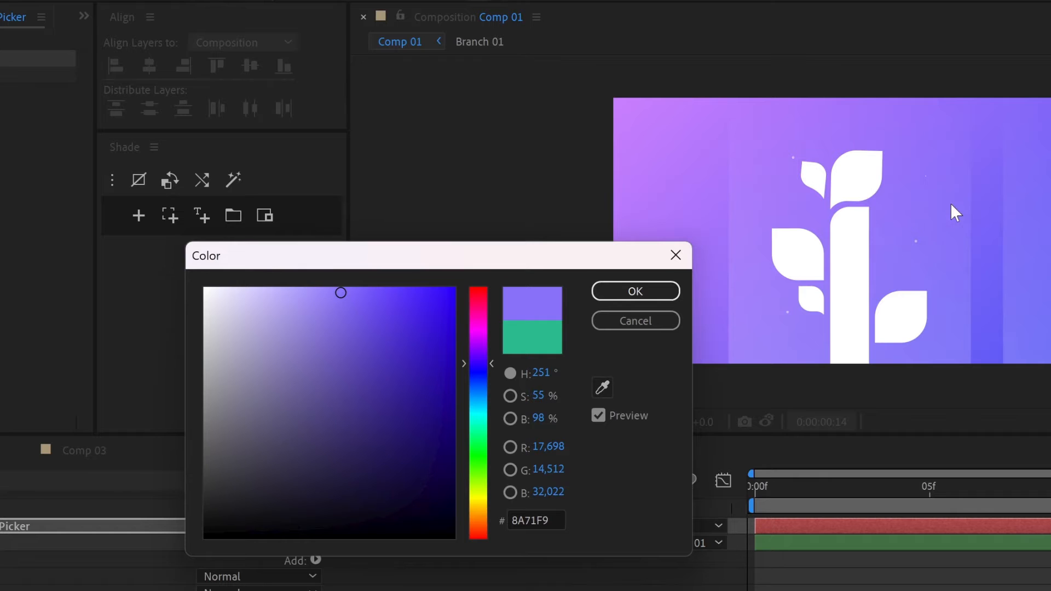
left_click(636, 294)
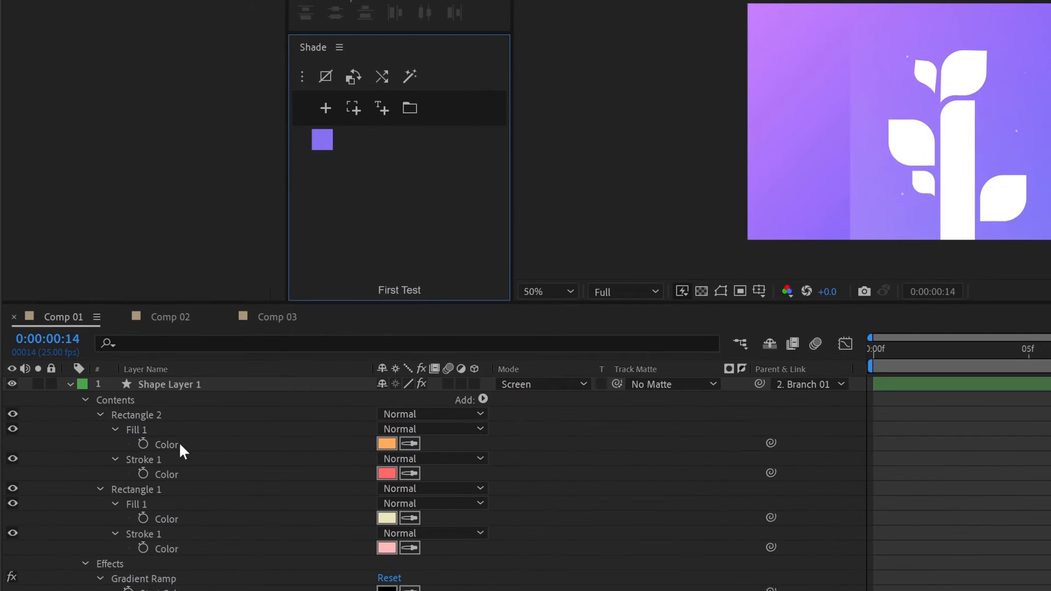
Add the Fill 1 and Stroke 1 colors of Rectangle 2 to the palette.
left_click(179, 444)
left_click(183, 474, "shift")
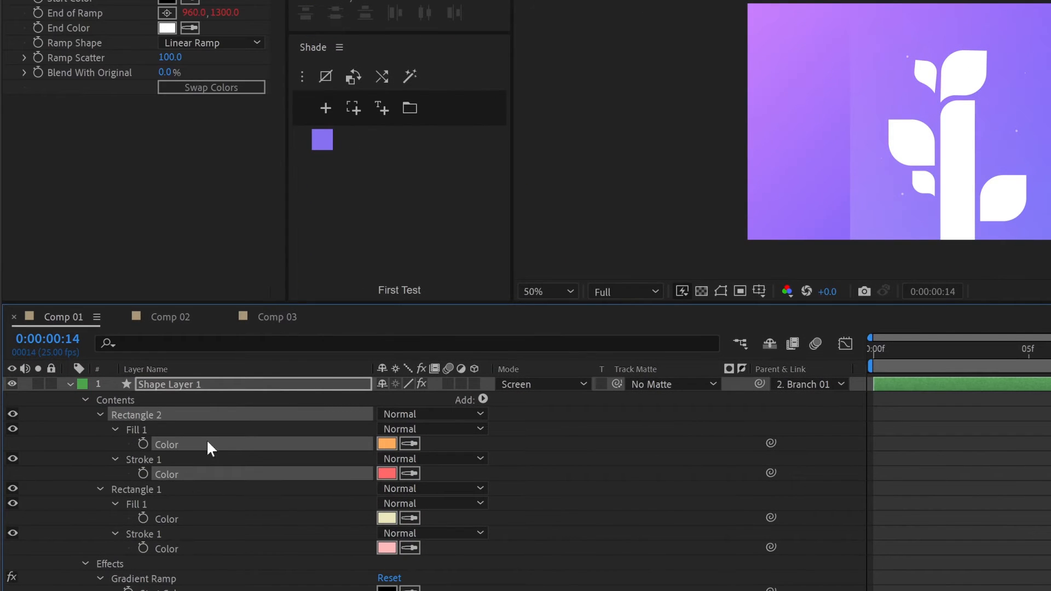
left_click(354, 113)
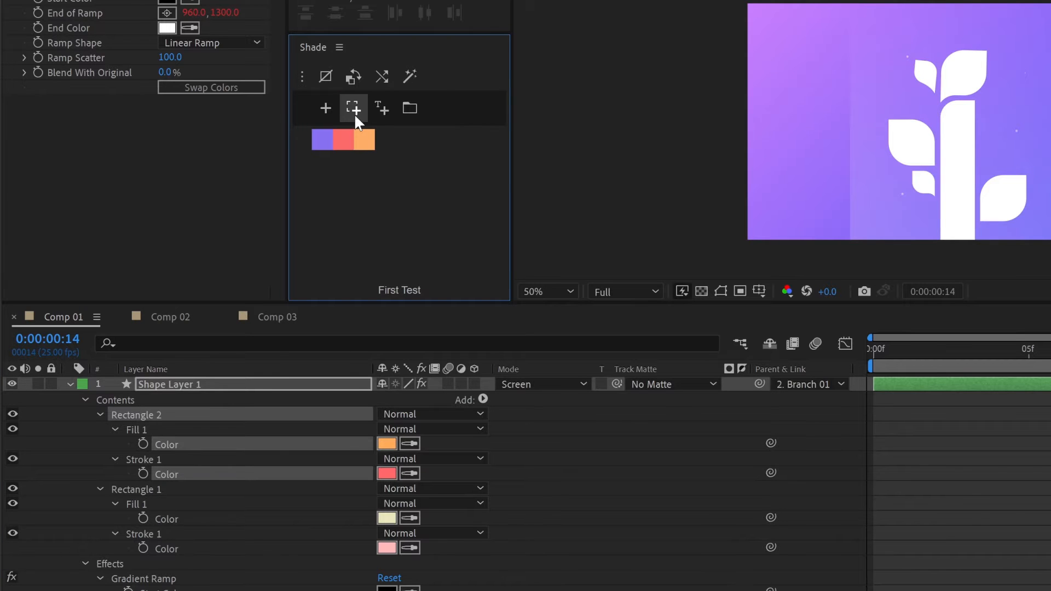
Add the colors of the whole Rectangle 1 group and of Solid Layer to the palette.
left_click(138, 491)
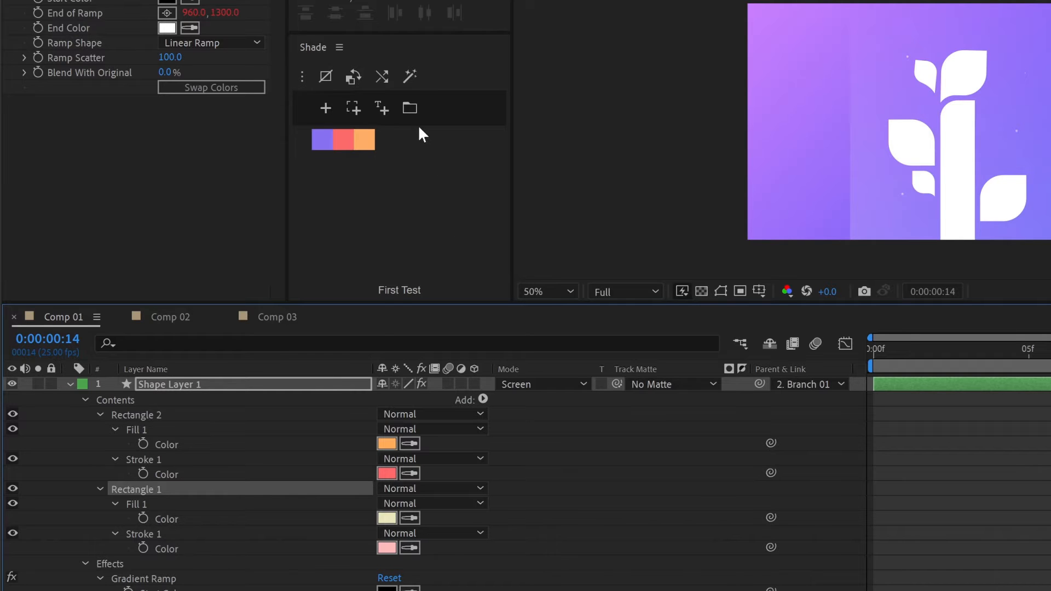
left_click(352, 108)
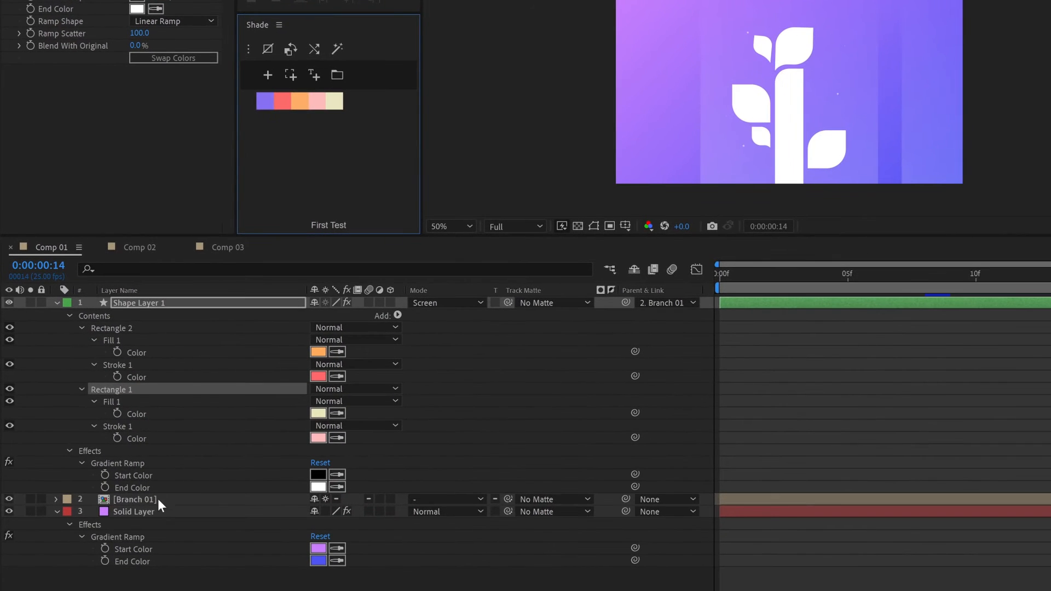
left_click(154, 512)
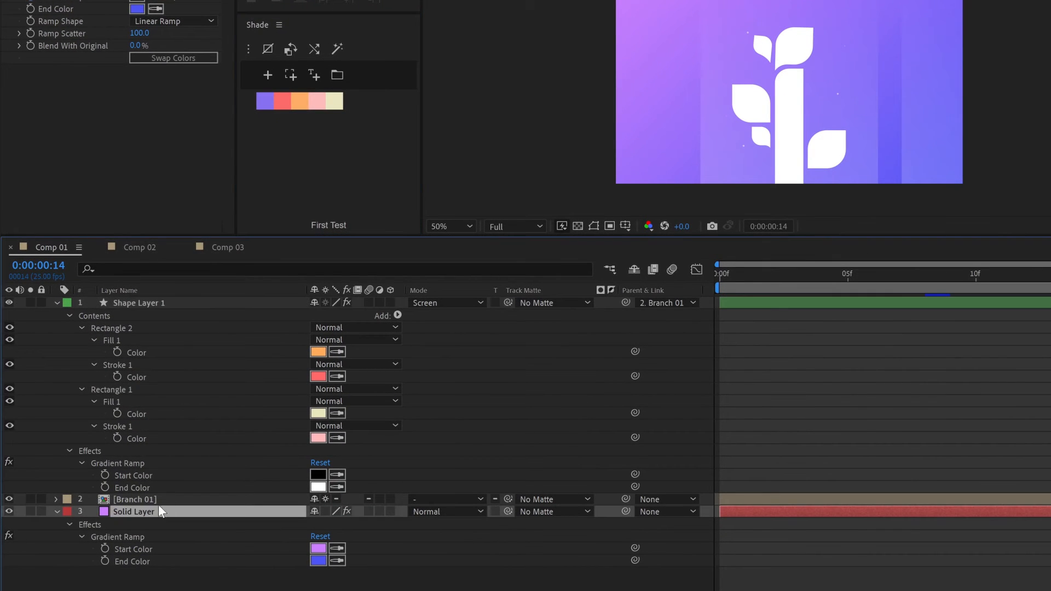
left_click(290, 75)
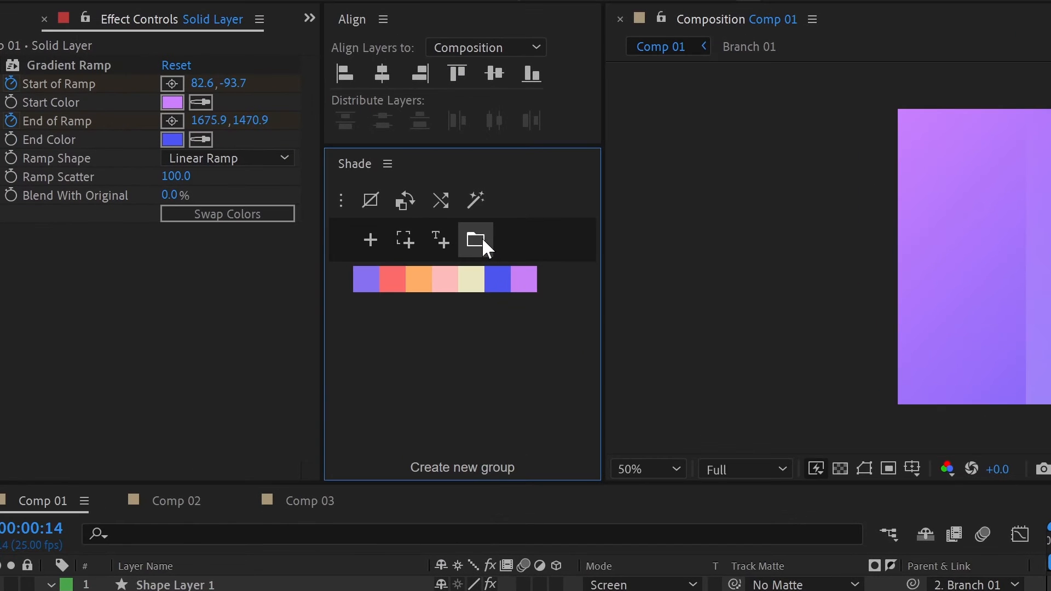
Create a palette color group named Group 01.
left_click(481, 238)
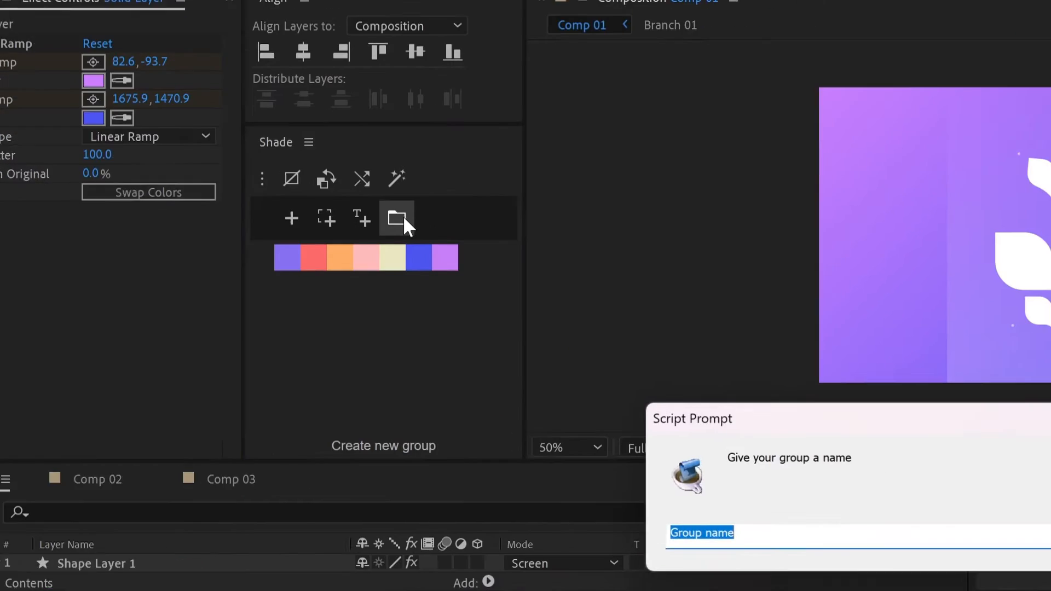
type("Group 01")
key("Return")
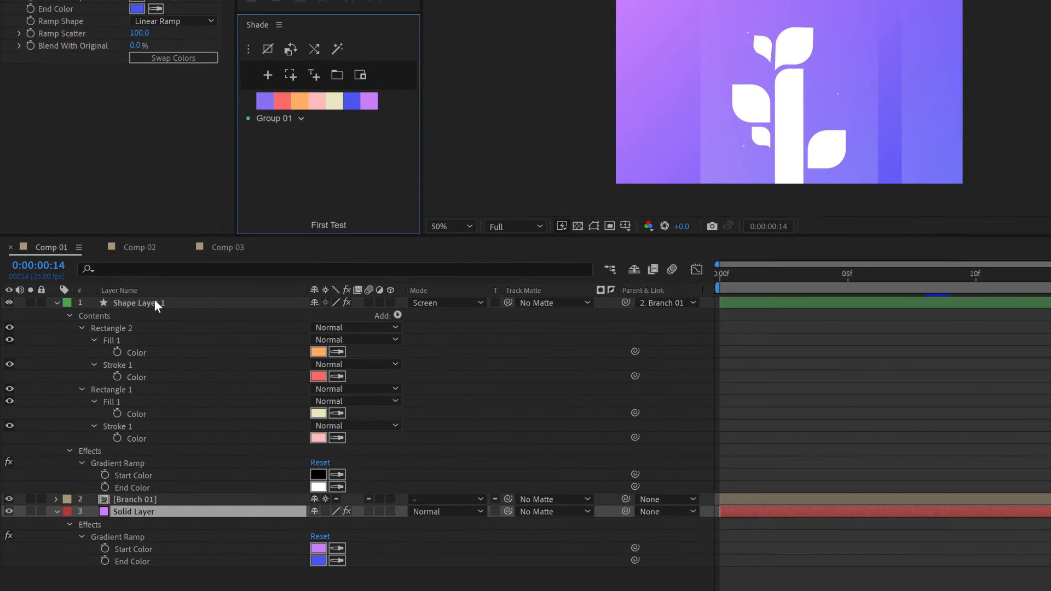
Add all colors of Shape Layer 1 and Solid Layer together to Group 01.
left_click(155, 302)
left_click(133, 512, "ctrl")
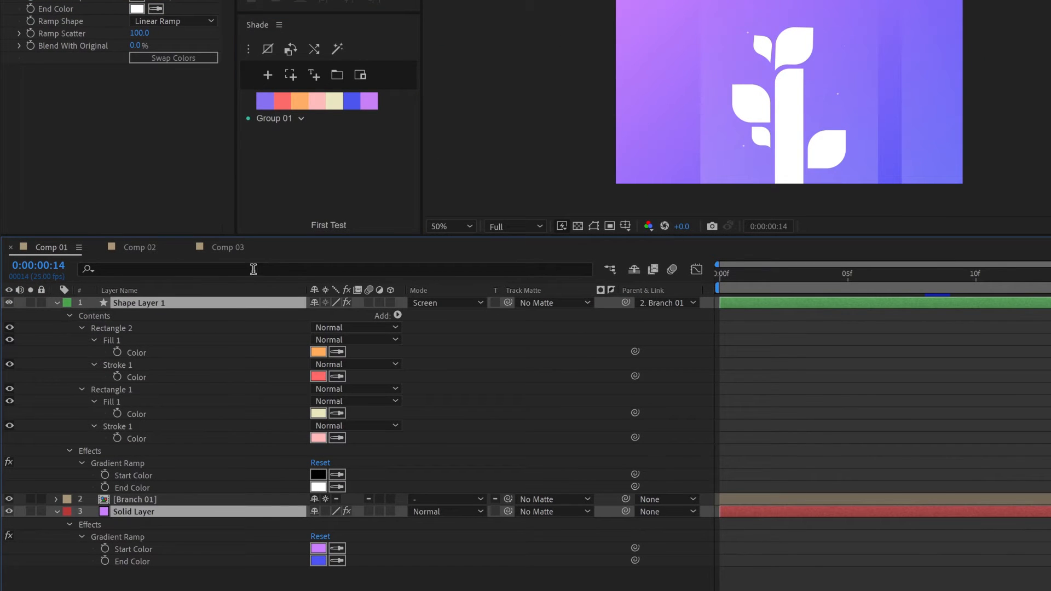
left_click(291, 75)
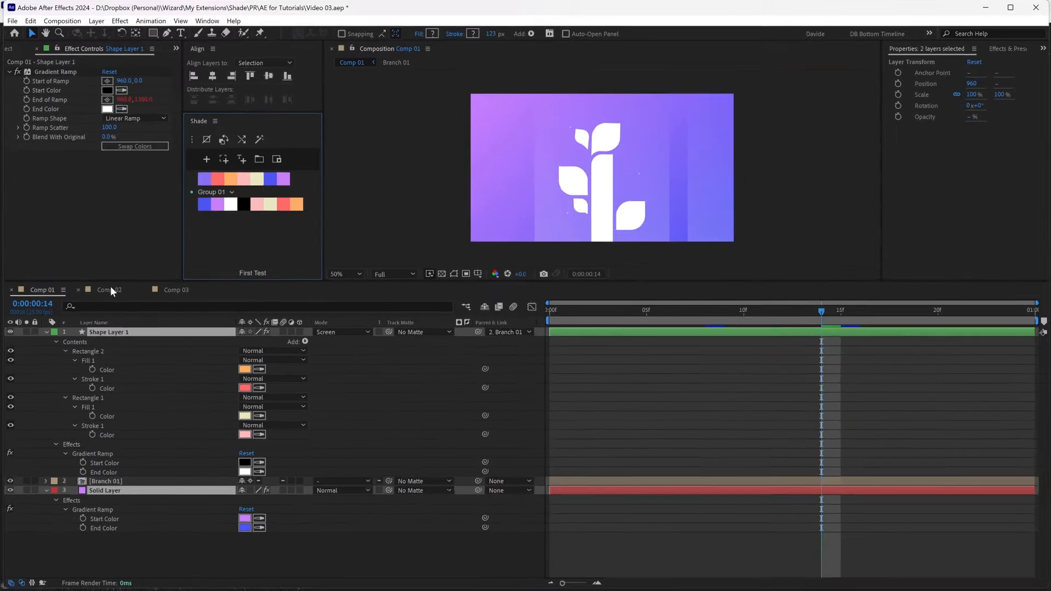
Switch to Comp 02, select the SOLID LAYER - BACKGROUND layer and enlarge the viewer area to show the whole frame.
left_click(141, 247)
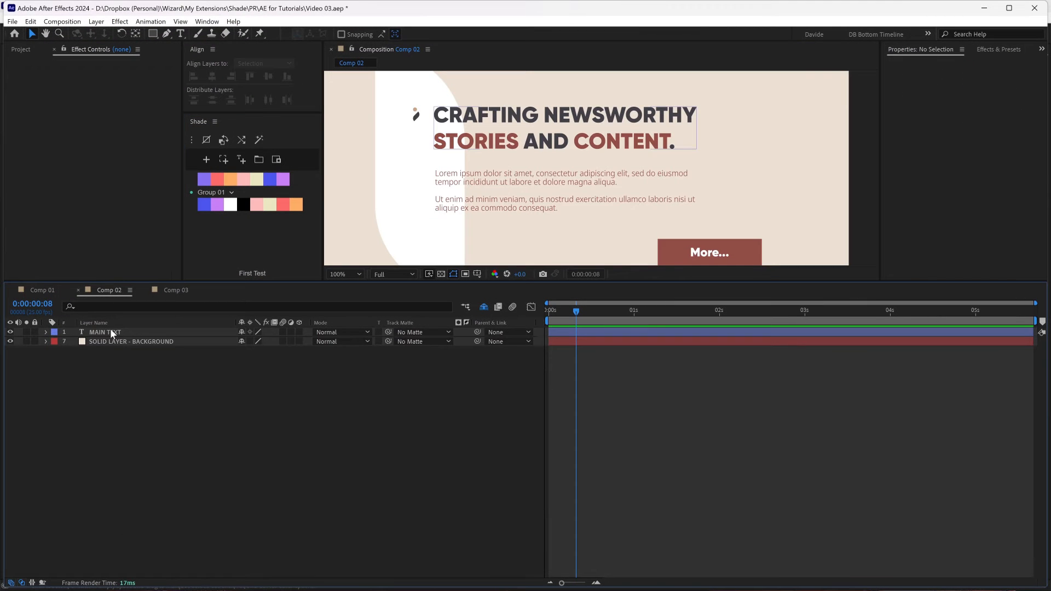
left_click(142, 303)
left_click(116, 341)
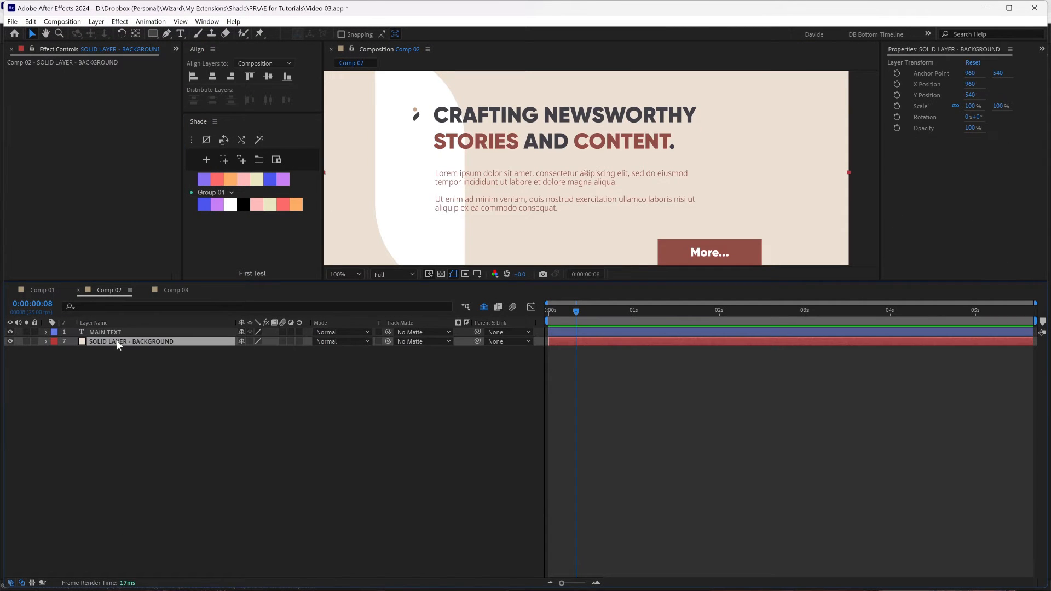
left_click_drag(487, 282, 511, 429)
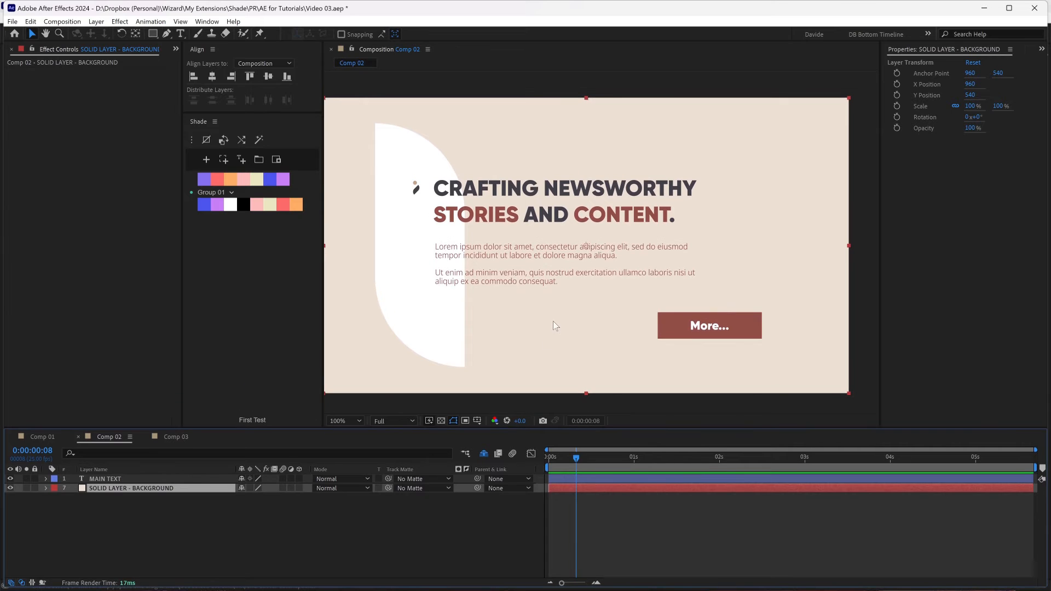
Create a palette color group named Group 02 and make it the active group.
left_click(259, 159)
key("End")
key("ctrl+shift+Left")
type("02")
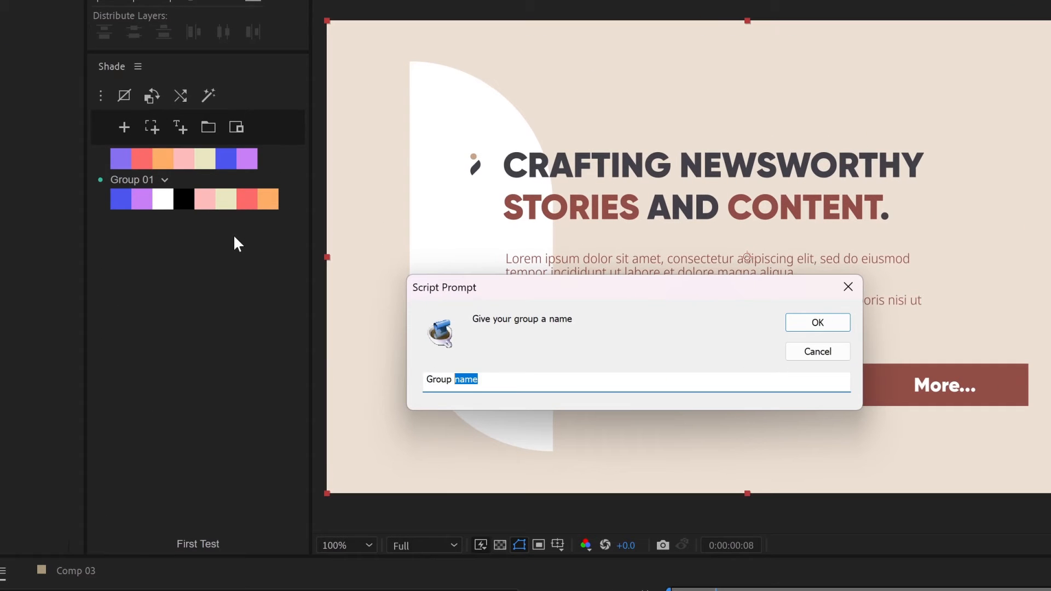
key("Return")
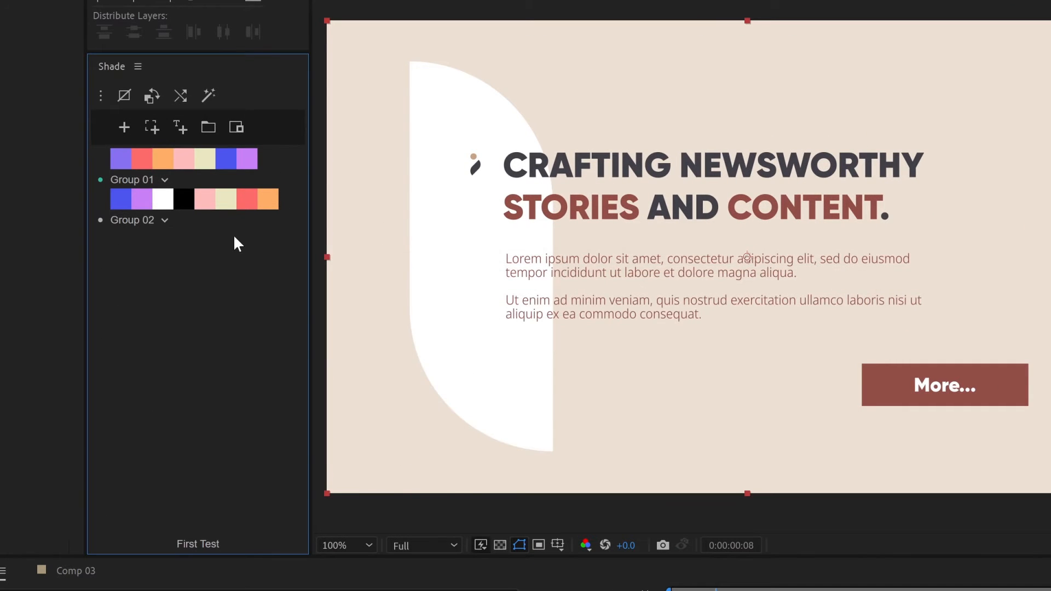
left_click(100, 220)
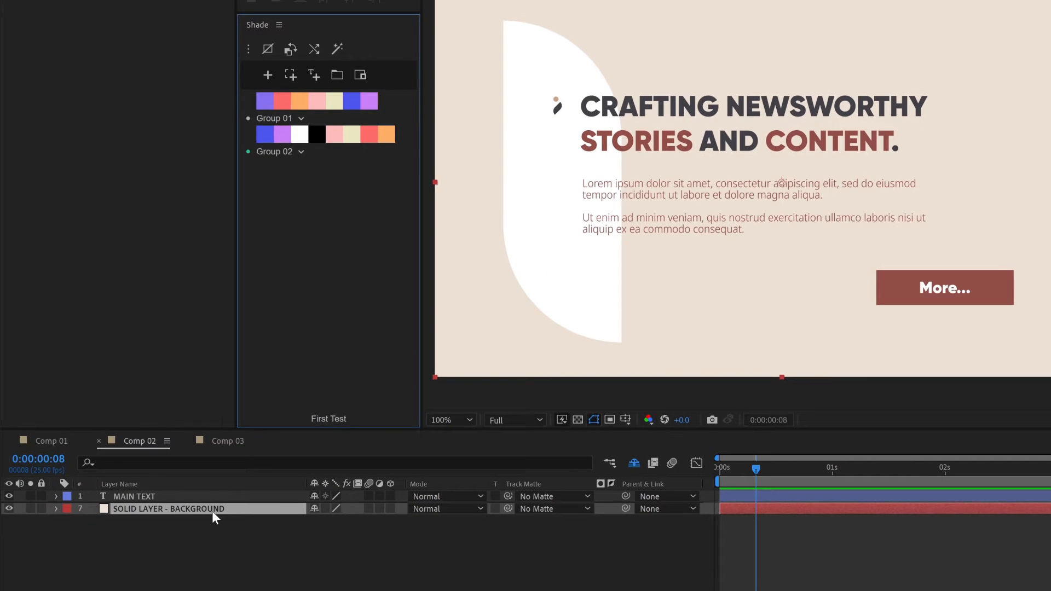
Add the background solid's color to Group 02 and compare it with the color in the Solid Settings.
left_click(291, 75)
key("ctrl+shift+y")
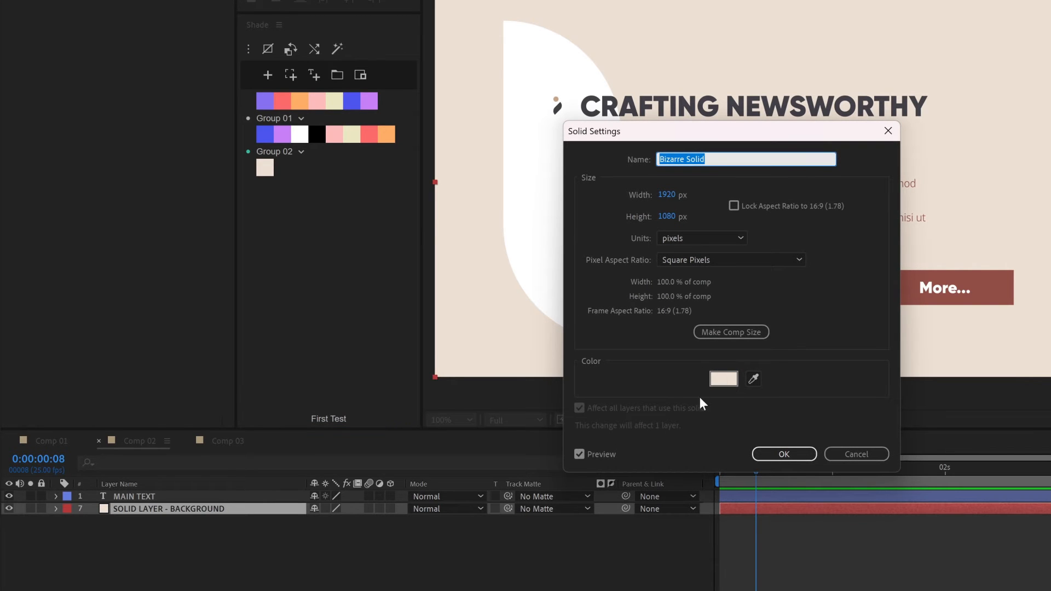
left_click(788, 456)
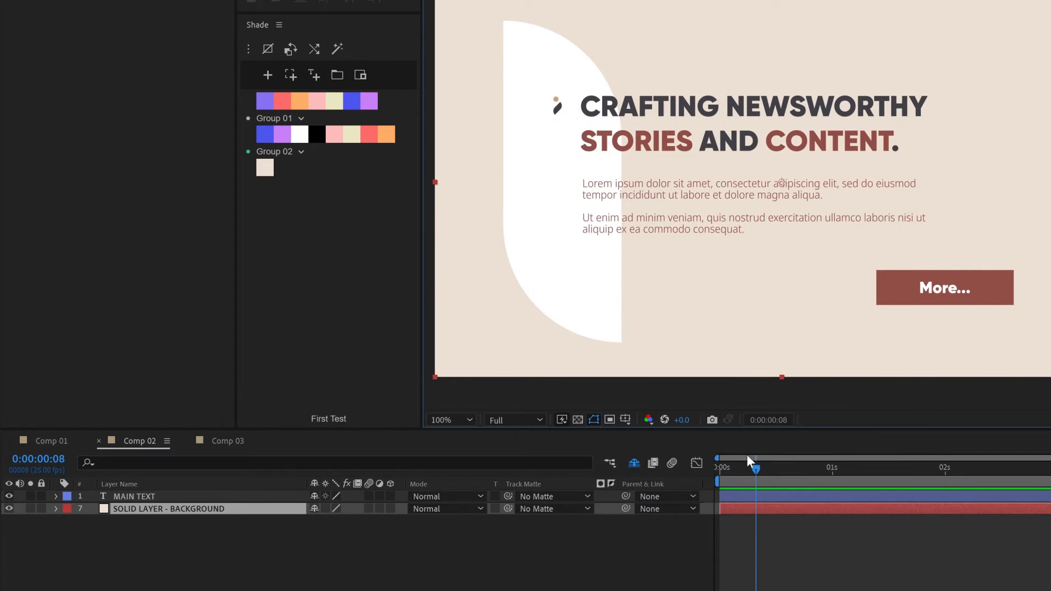
Add the text colors of the MAIN TEXT layer to Group 02.
left_click(184, 497)
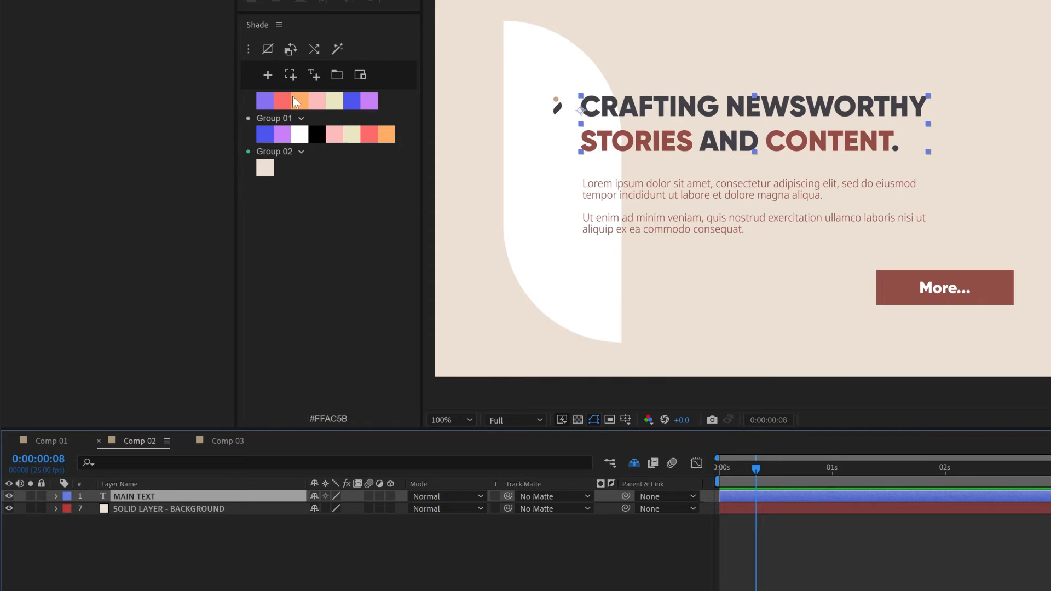
left_click(289, 77)
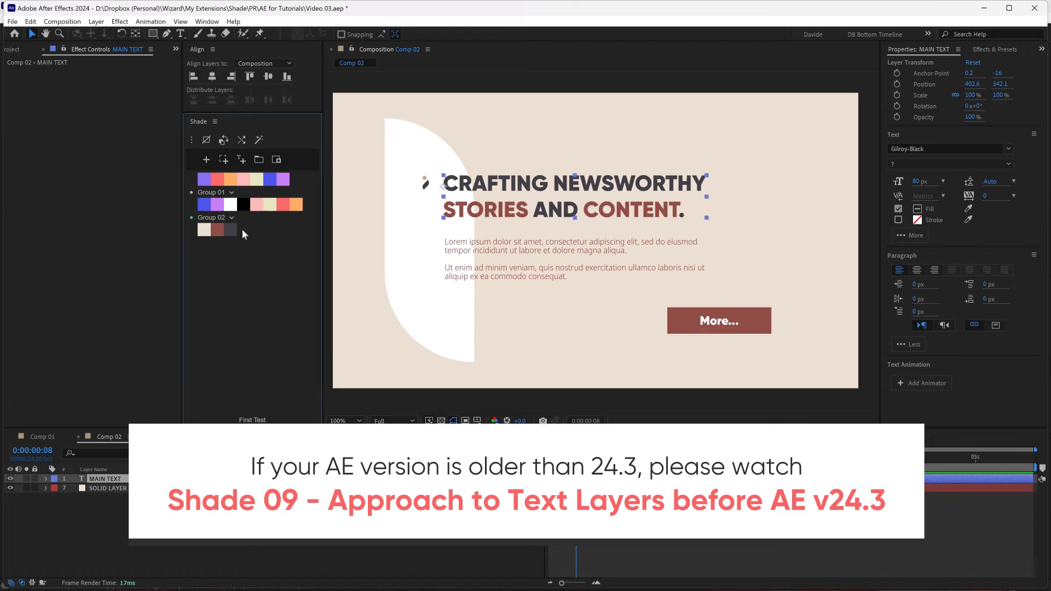
Switch to Comp 03, play through the Gradient Ramp's End Color animation and select the Branch 01 layer.
left_click(173, 438)
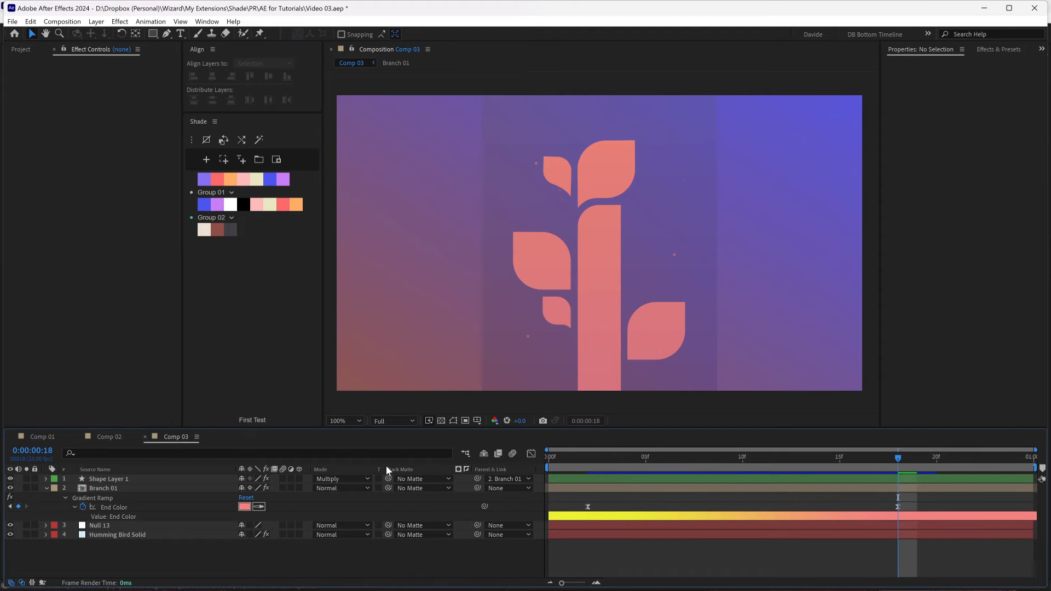
left_click_drag(587, 459, 895, 498)
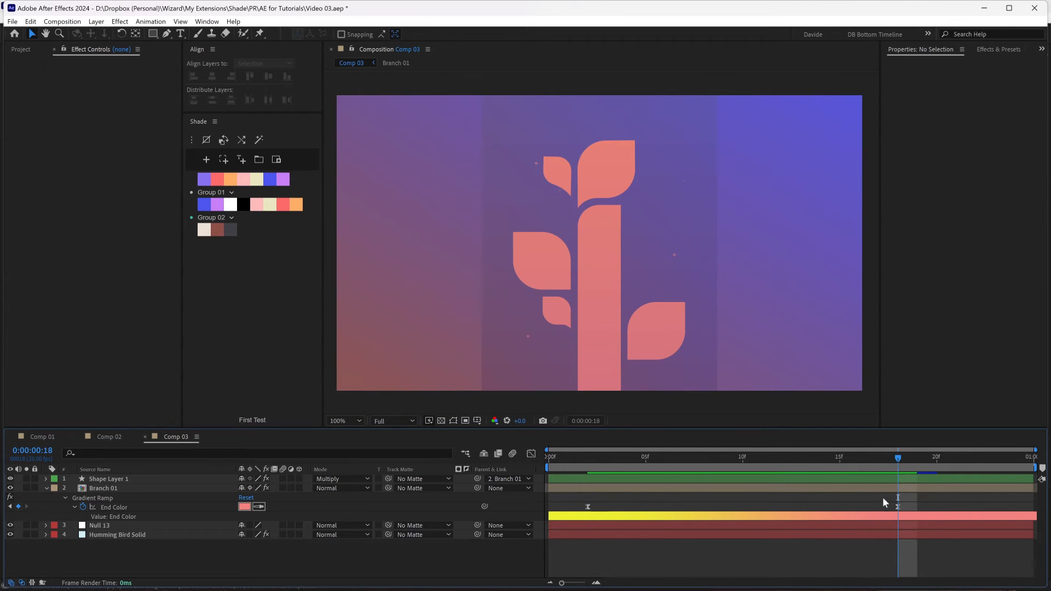
left_click(827, 461)
left_click(828, 488)
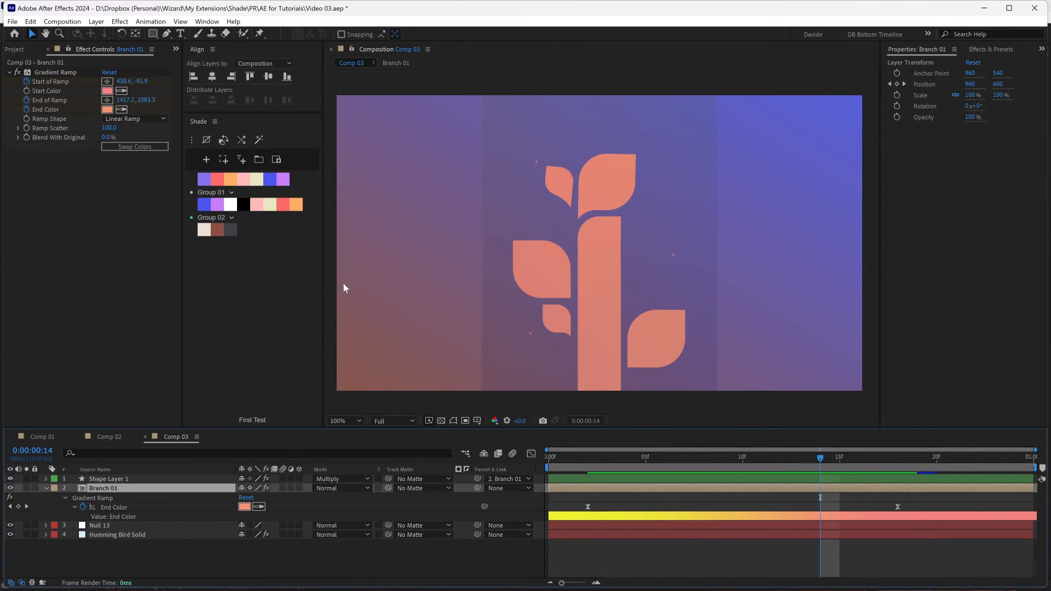
Add the gradient colors of the Branch 01 layer to Group 02 and delete the yellow and salmon colors again.
left_click(224, 159)
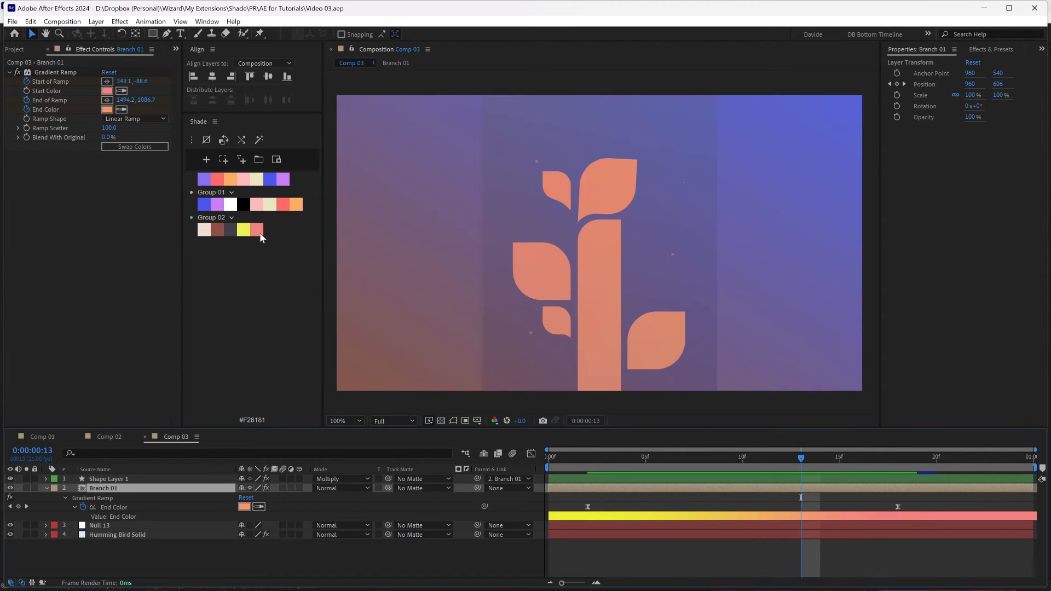
right_click(243, 230)
left_click(274, 361)
right_click(244, 230)
left_click(273, 362)
Select only the last End Color keyframe of Branch 01 and add its color to Group 02.
left_click_drag(934, 502, 877, 523)
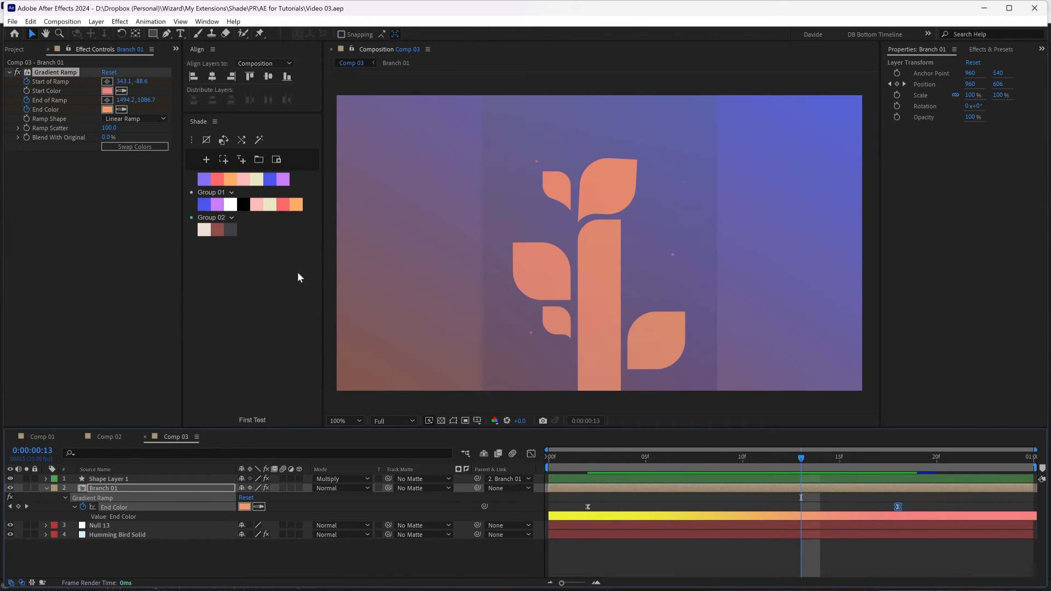
left_click(223, 159)
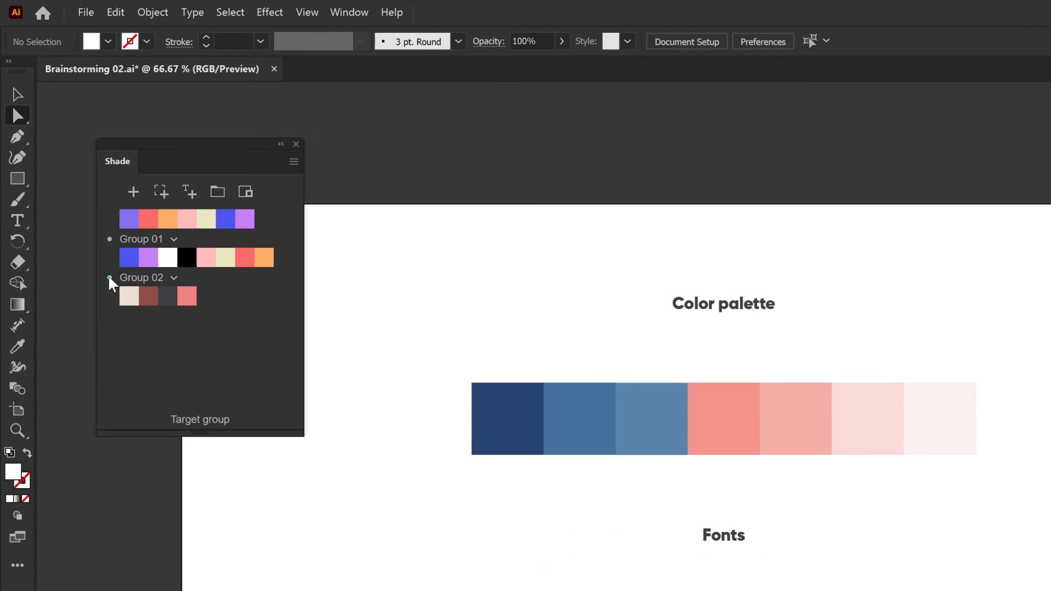
Switch to Illustrator, make Group 02 the target group and group the seven Color palette rectangles.
left_click(109, 278)
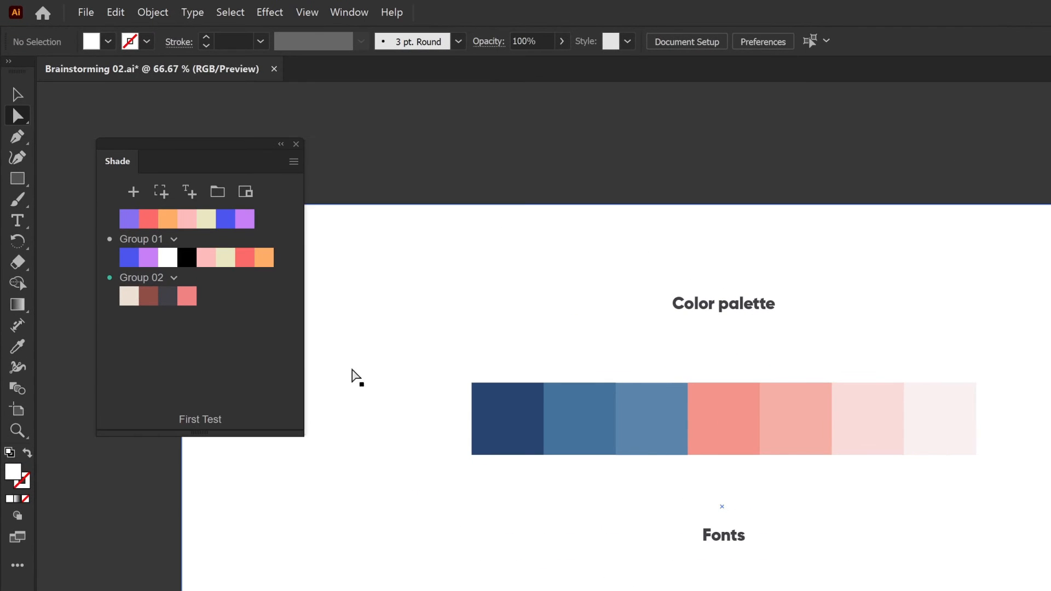
left_click(518, 422)
left_click(614, 430, "shift")
left_click(652, 432, "shift")
left_click(728, 434, "shift")
left_click(800, 434, "shift")
left_click(871, 438, "shift")
left_click(924, 444, "shift")
key("ctrl+g")
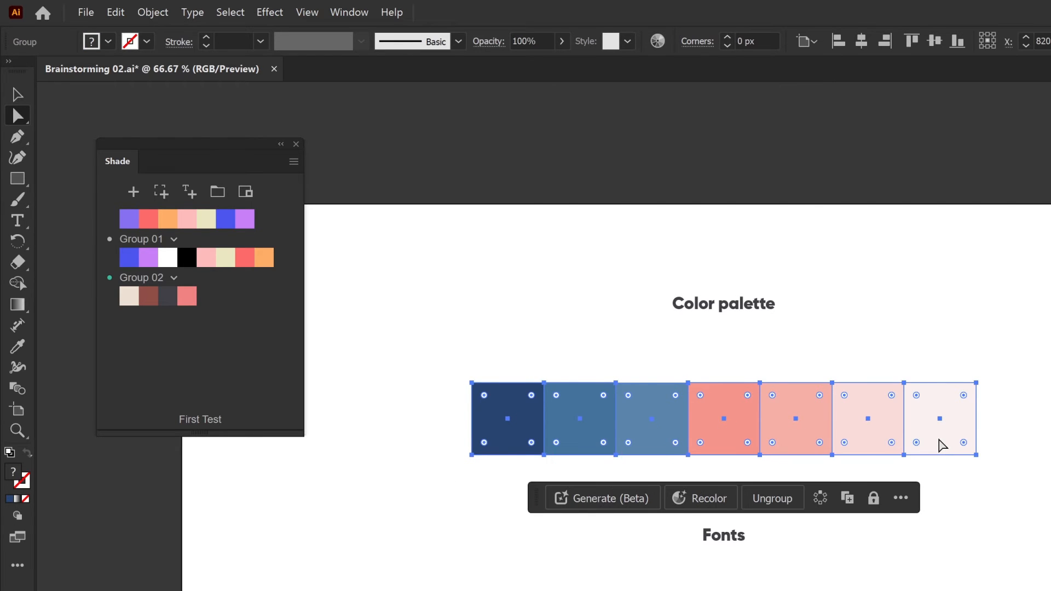
Add the colors of the grouped rectangles and of the bright swatch color group to Group 02.
left_click(161, 187)
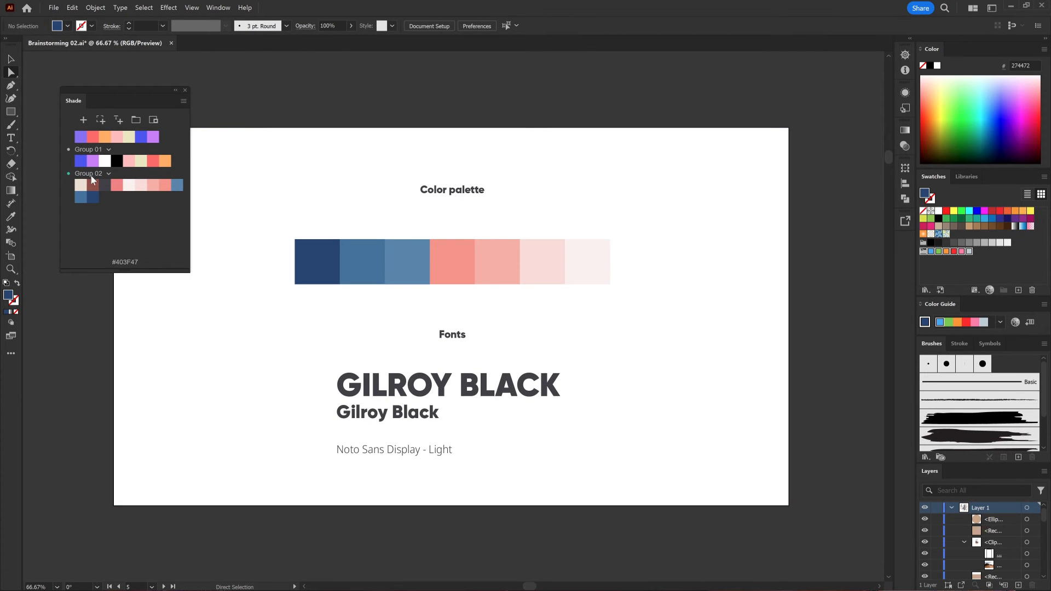
left_click(101, 121)
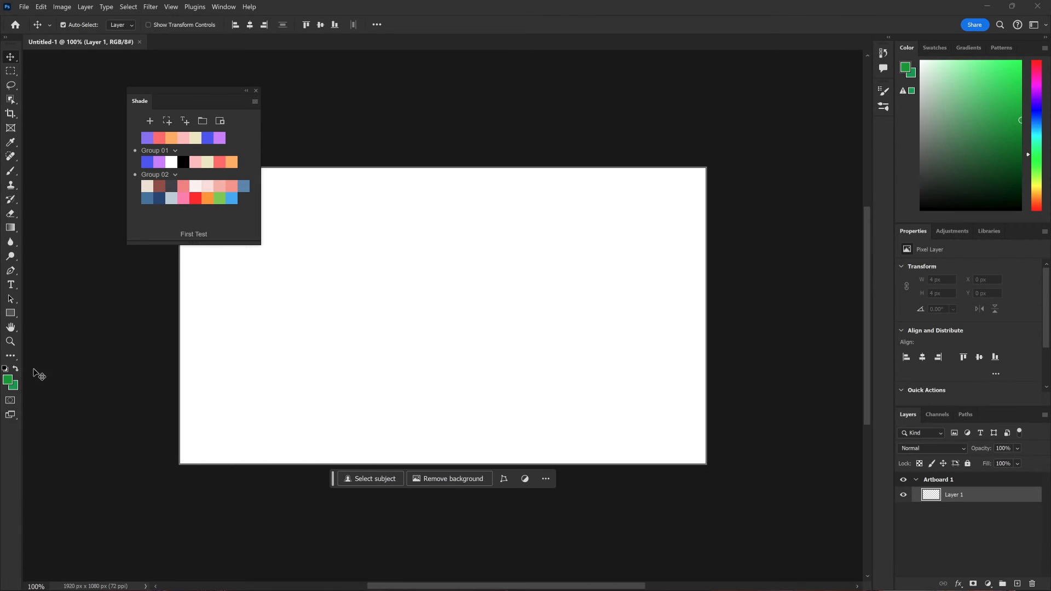
Switch to Photoshop, paint a wavy green brush stroke on the canvas and add the foreground color to the palette.
left_click(10, 171)
mouse_move(305, 280)
left_mouse_down()
mouse_move(453, 333)
mouse_move(475, 319)
left_mouse_up()
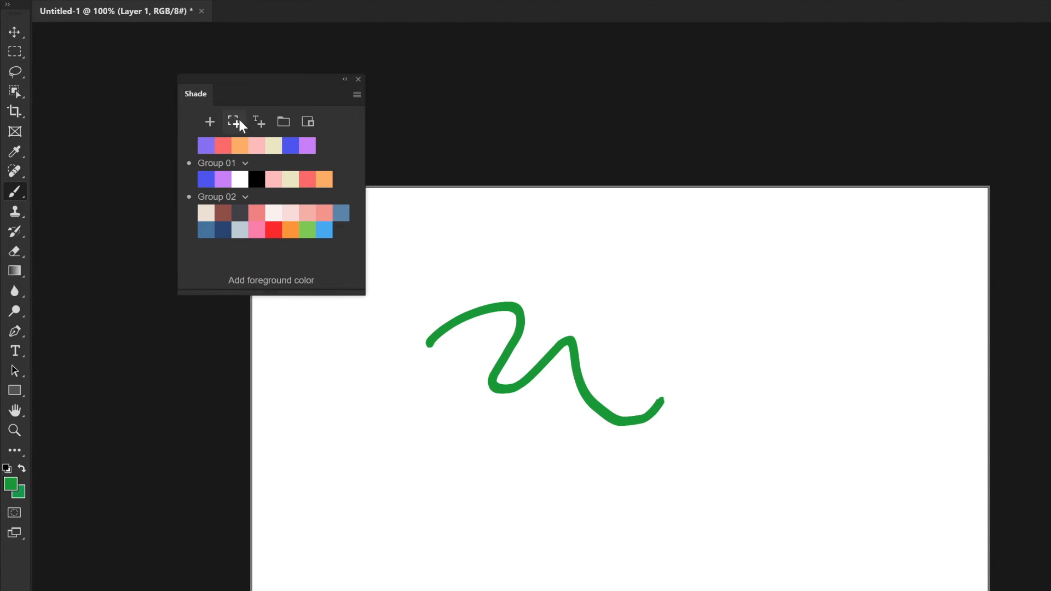
left_click(239, 120)
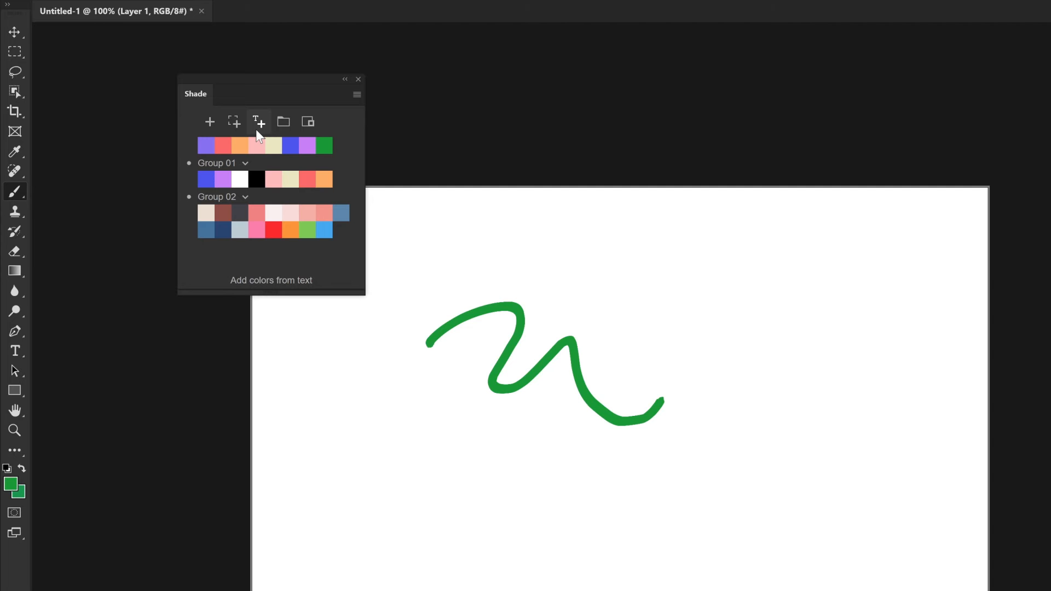
Add the colors #003776, #0059D1, #0087FA, #A0CAEE and #DDEDFB to the palette from text.
left_click(257, 133)
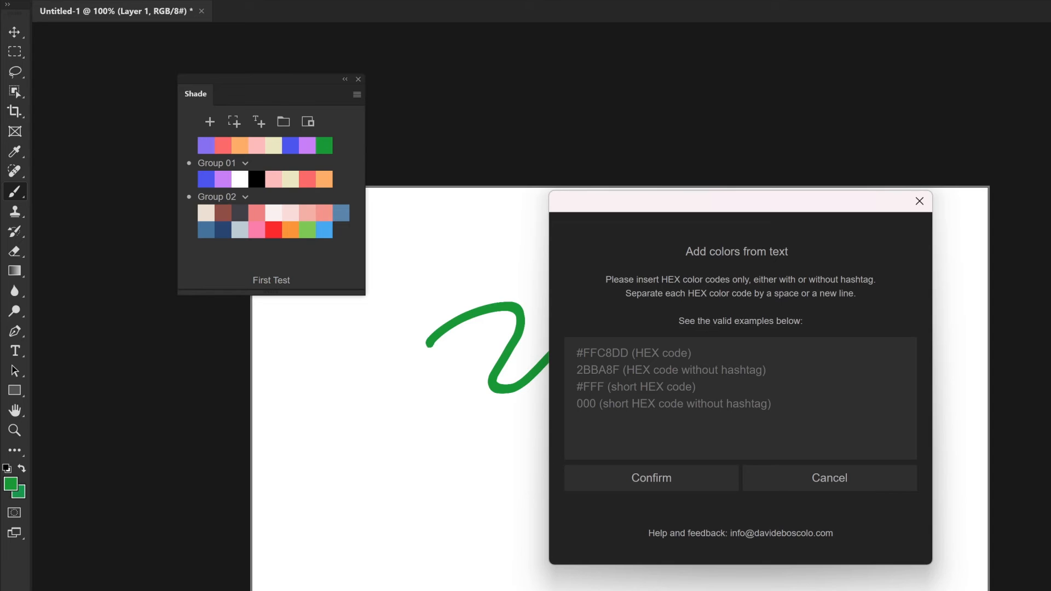
type("#003776 #0059D1 #0087FA #A0CAEE #DDEDFB")
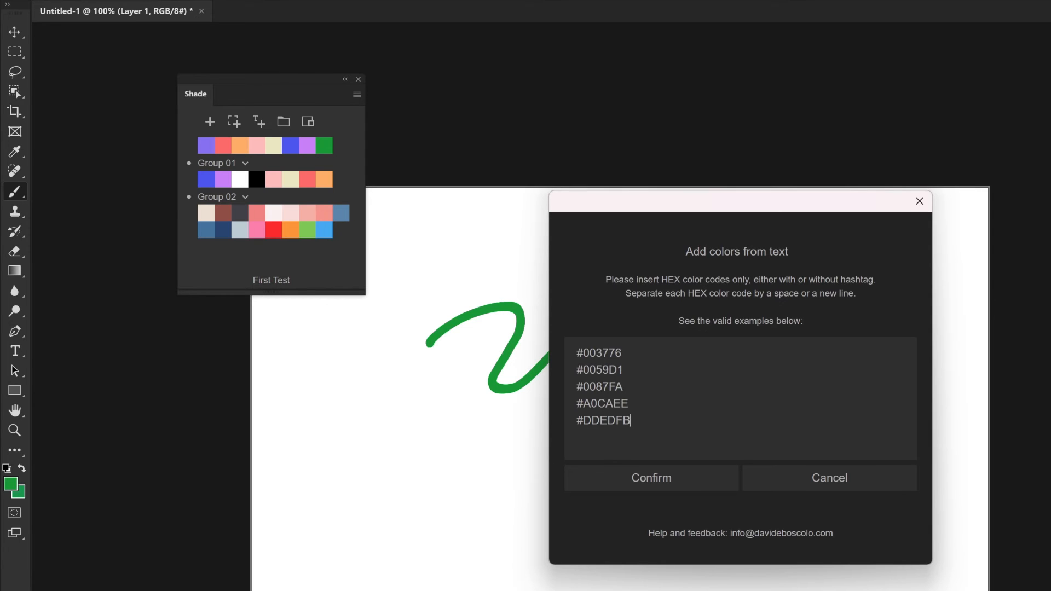
left_click(676, 480)
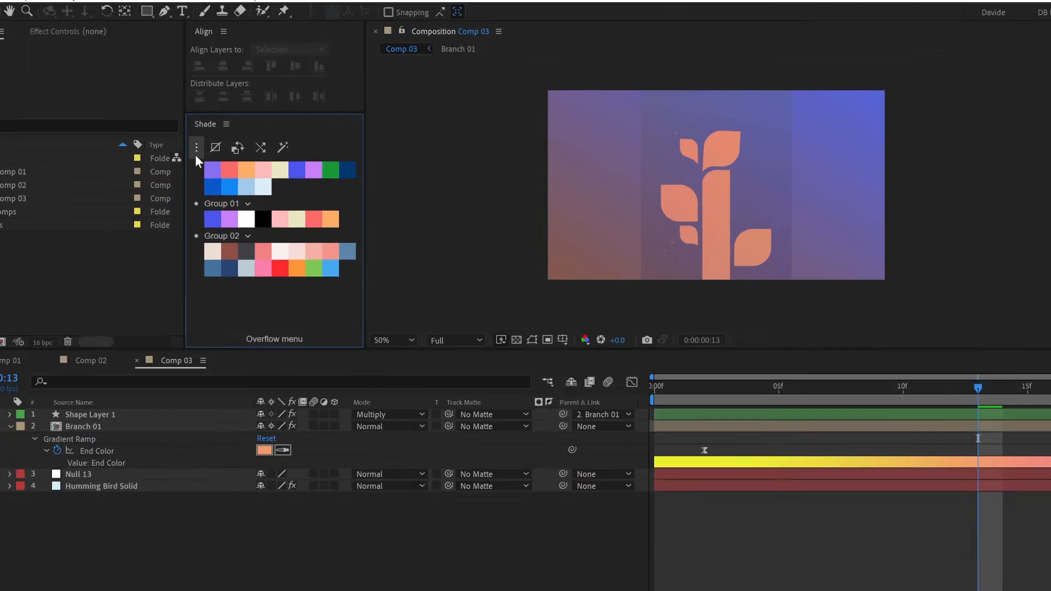
Switch to After Effects, create a palette group with the default name Group name and make it the target group.
left_click(192, 142)
left_click(344, 212)
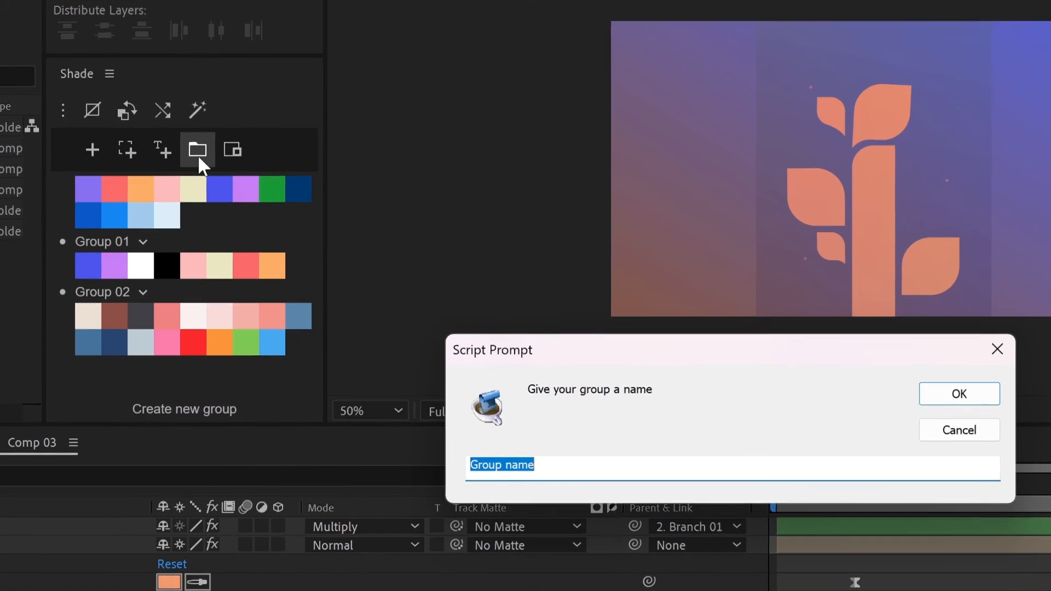
left_click(952, 396)
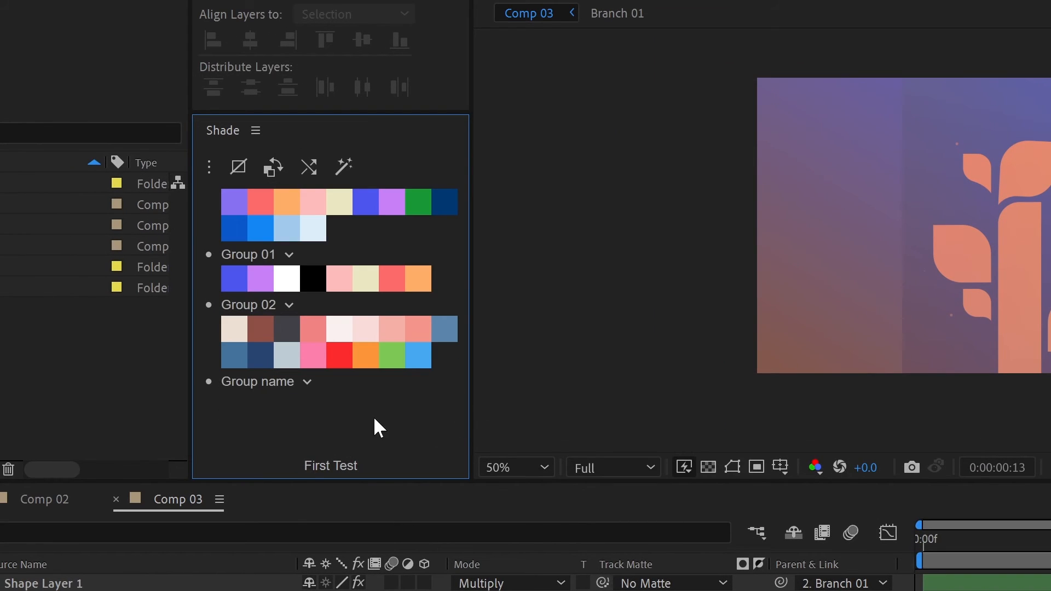
left_click(208, 381)
Release the colors of Group 01 into the ungrouped part of the palette.
right_click(255, 265)
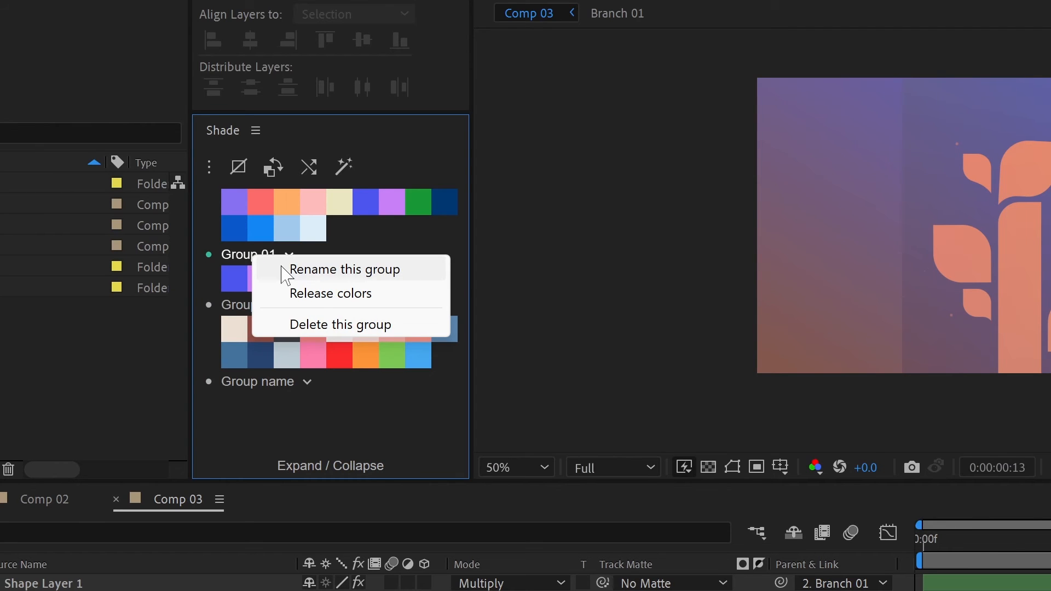
left_click(311, 303)
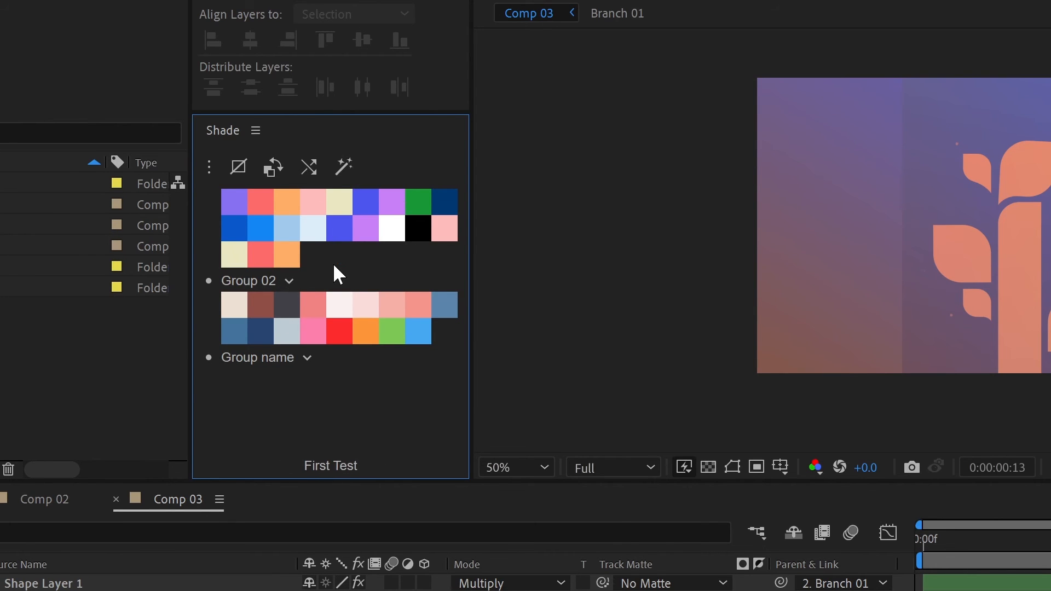
Delete the empty palette group named Group name.
right_click(259, 361)
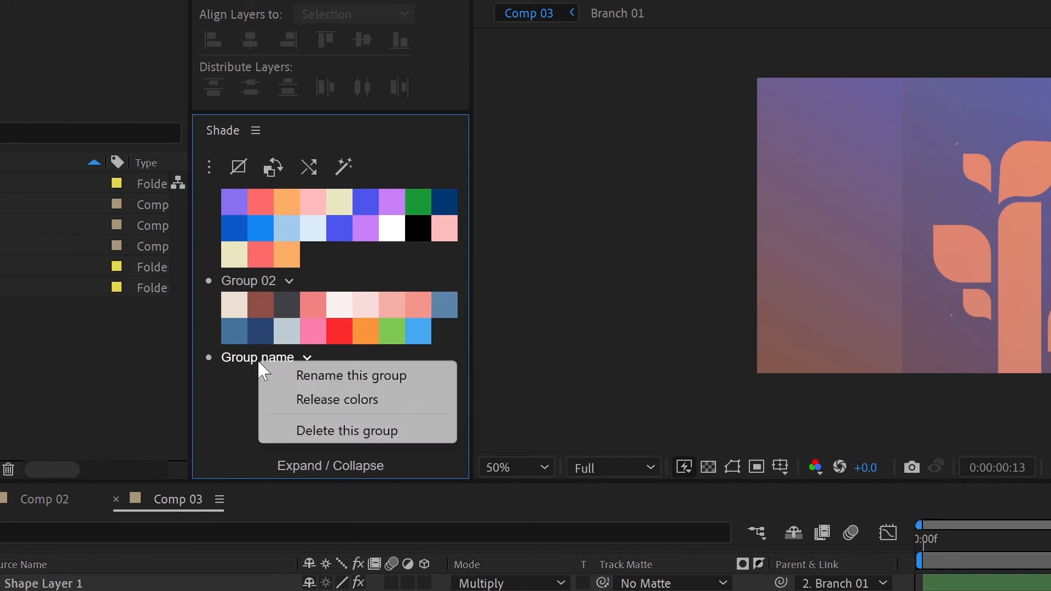
left_click(364, 431)
left_click(876, 566)
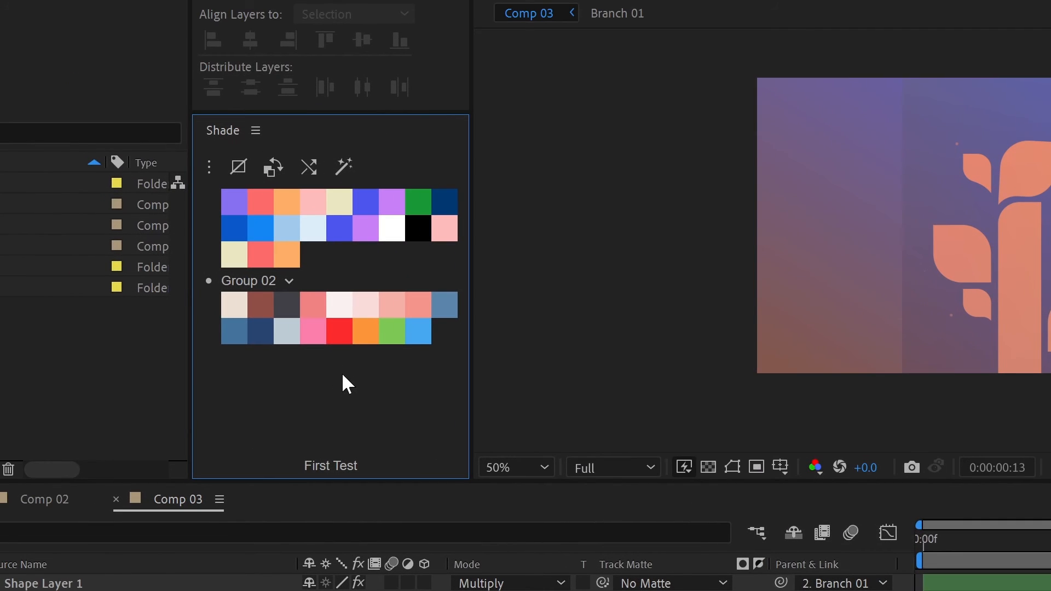
Collapse and re-expand Group 02, and try the Minimize groups option on the palette.
left_click(290, 282)
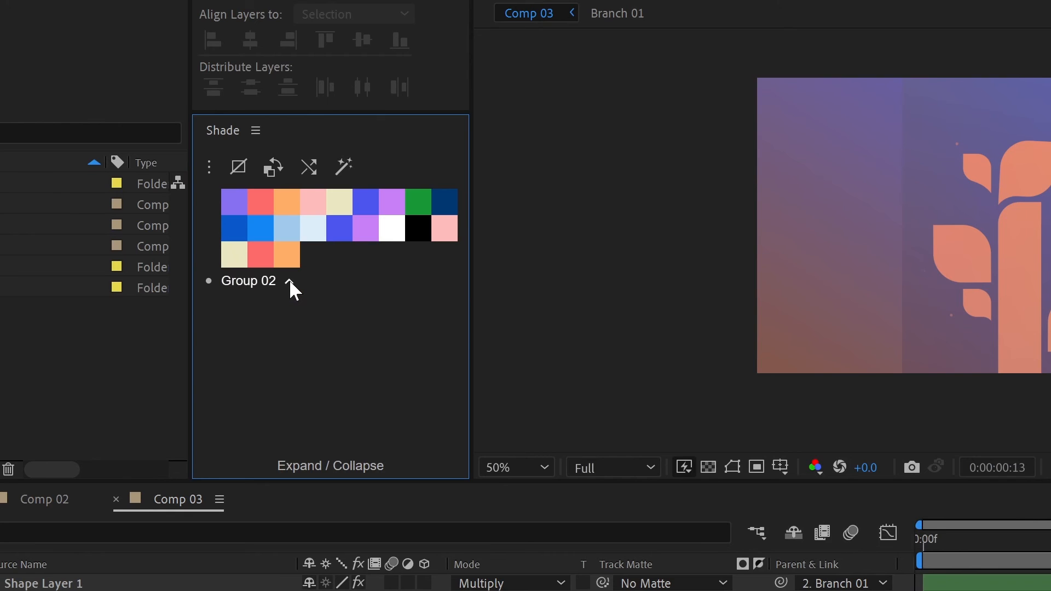
left_click(290, 282)
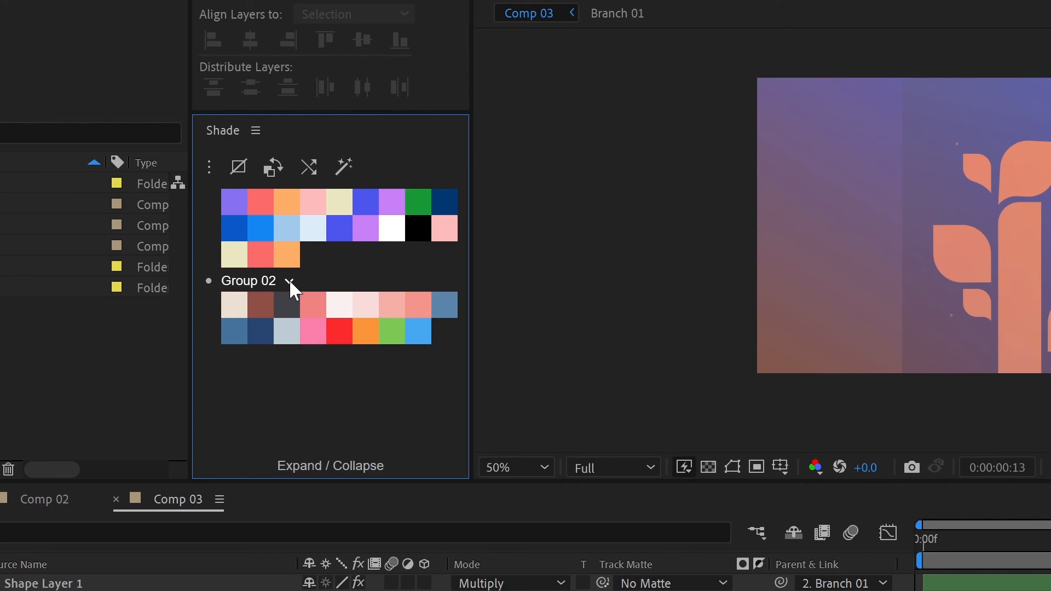
left_click(209, 166)
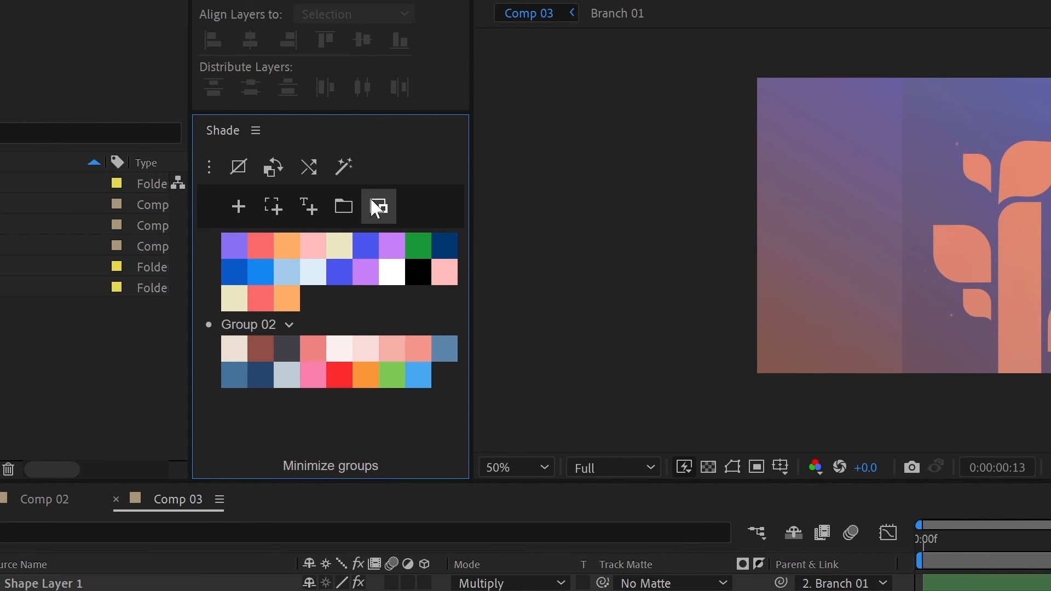
left_click(379, 208)
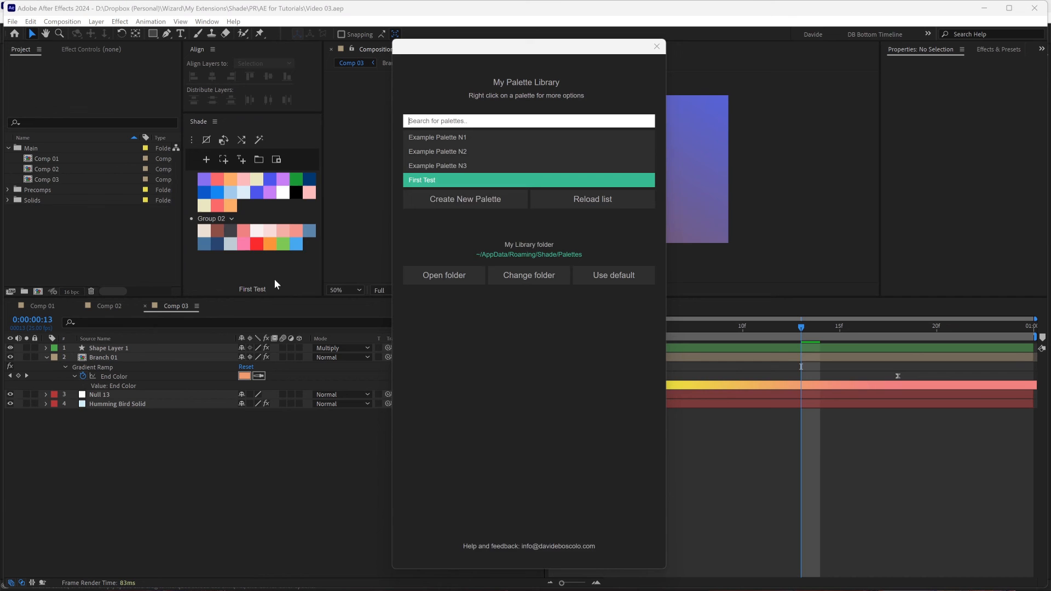
Load Example Palette N3 from the palette library and close the library.
left_click(471, 164)
left_click(657, 46)
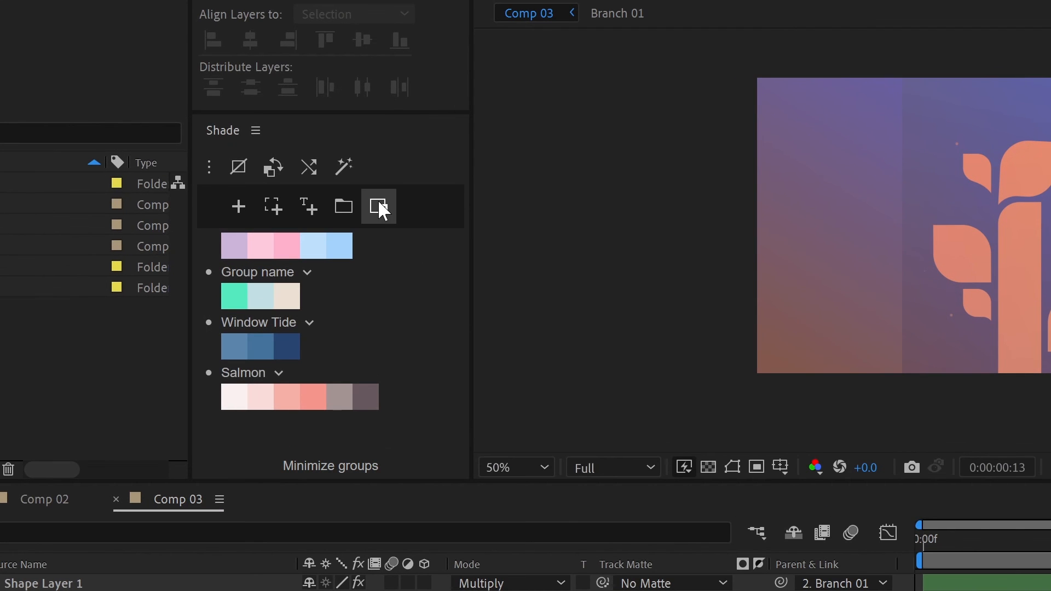
Toggle Minimize groups on and off to compare the palette with and without group names.
left_click(379, 200)
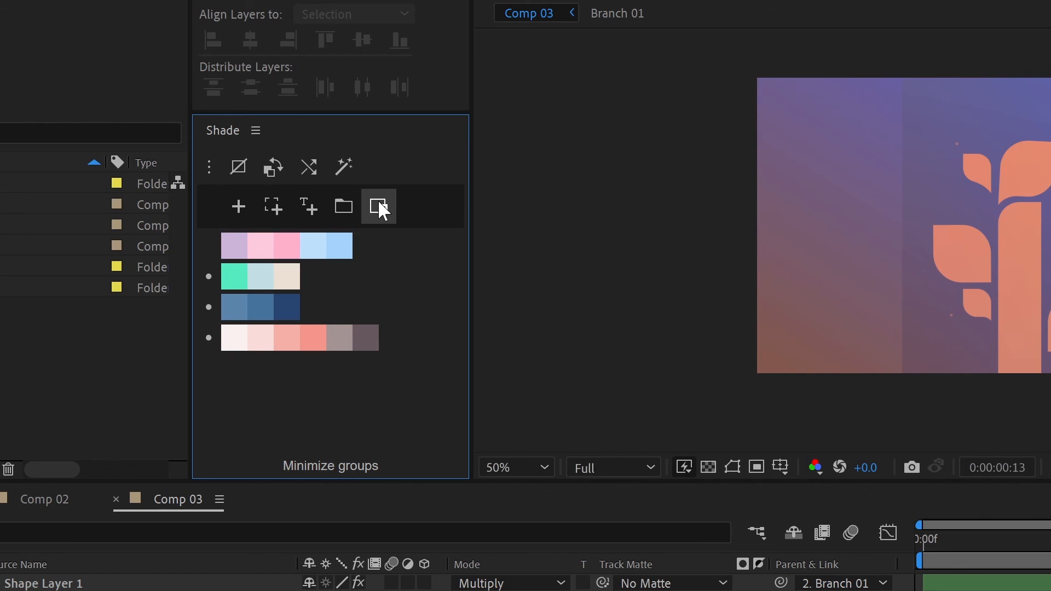
left_click(379, 203)
left_click(379, 203)
left_click(379, 207)
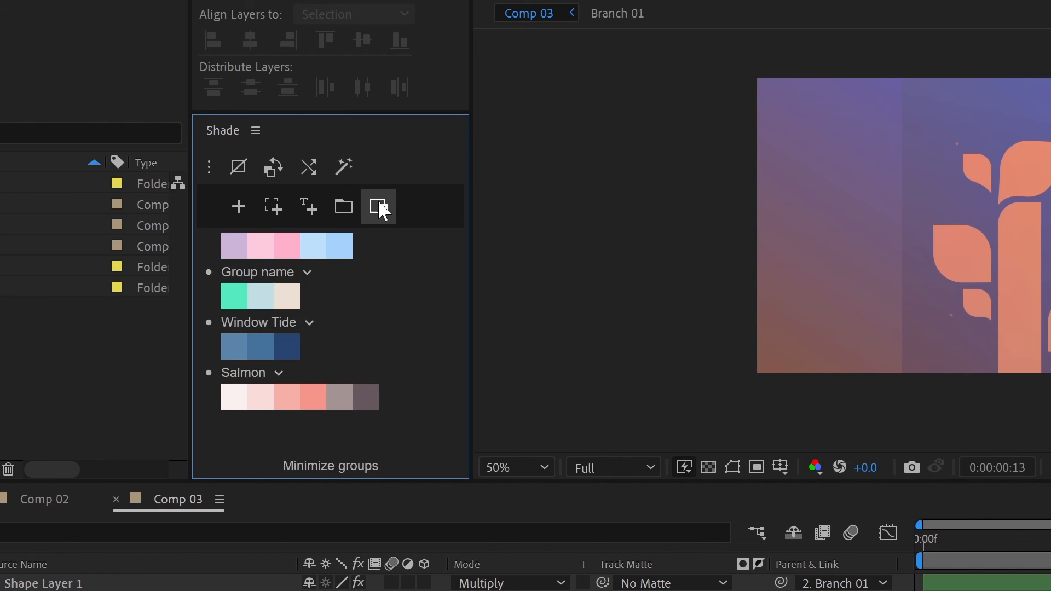
Collapse the Salmon and Window Tide groups, minimize the groups and check the options of the remaining green group.
left_click(278, 374)
left_click(309, 323)
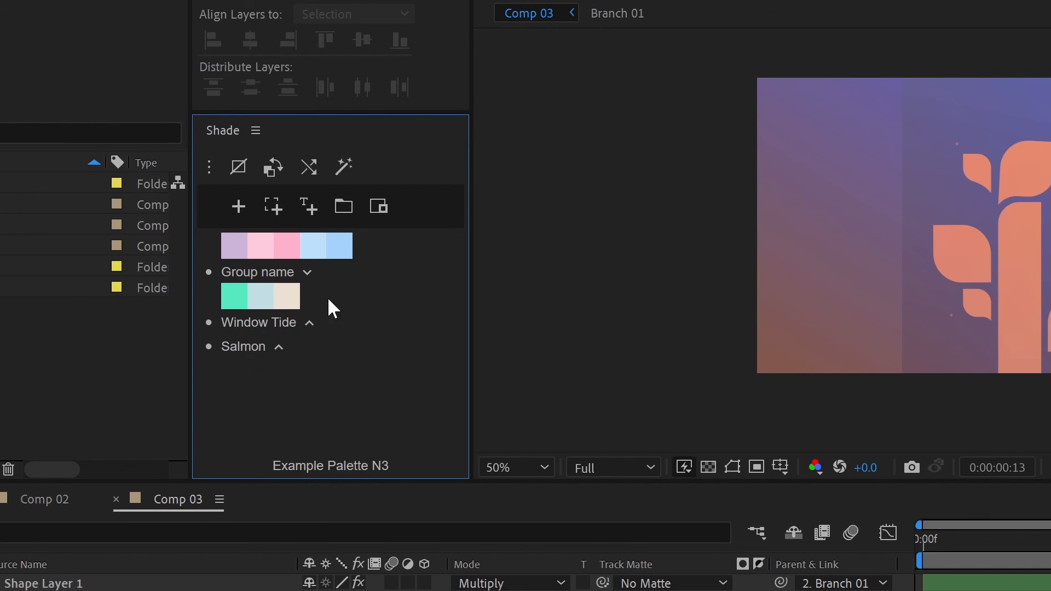
left_click(386, 211)
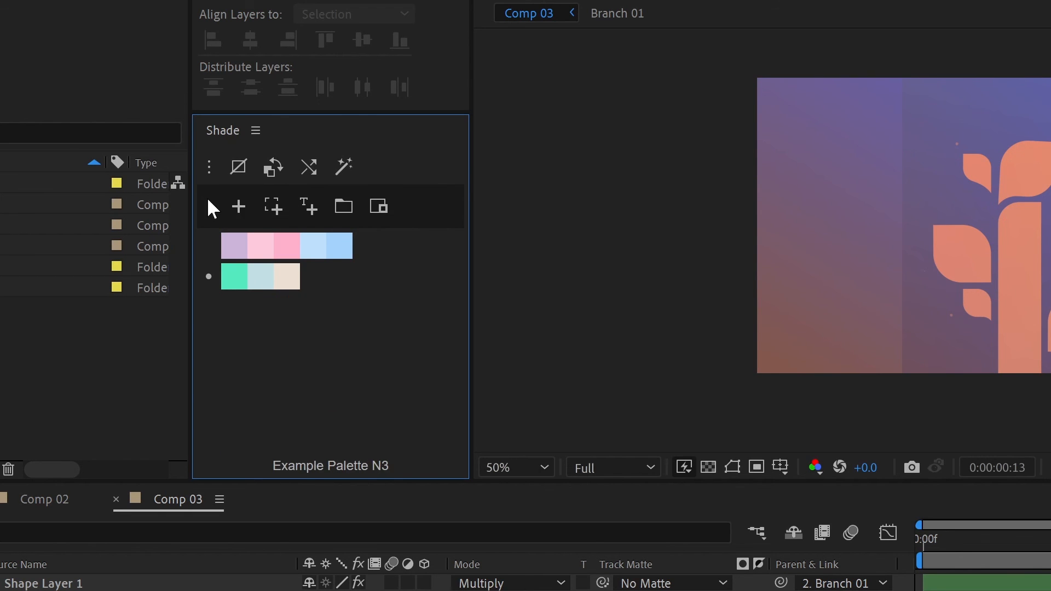
right_click(210, 235)
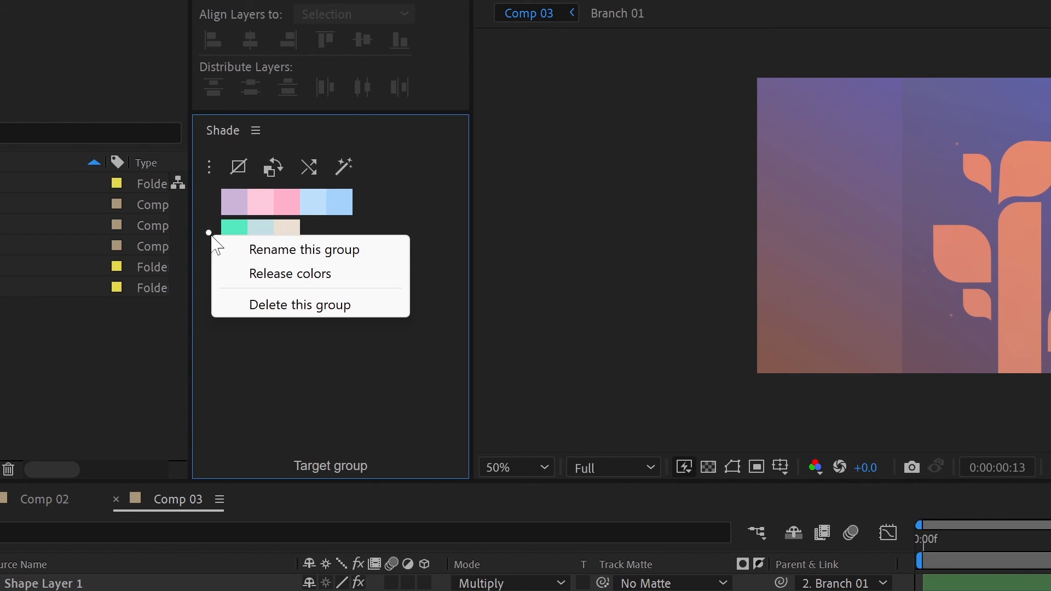
Create a new palette group containing the light blue color and place it above the green group.
left_click(209, 166)
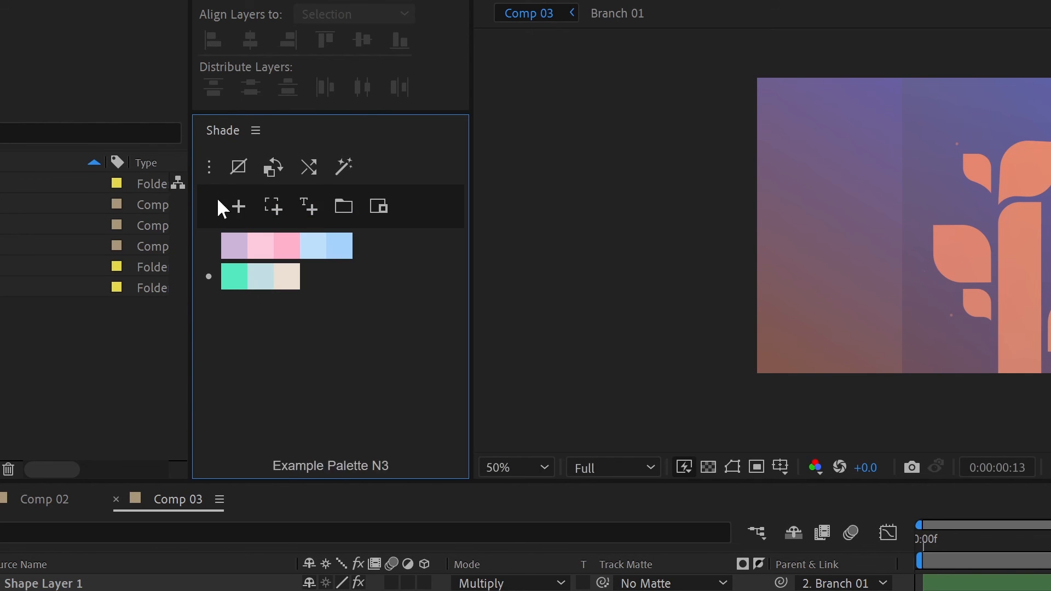
left_click(344, 206)
left_click(969, 398)
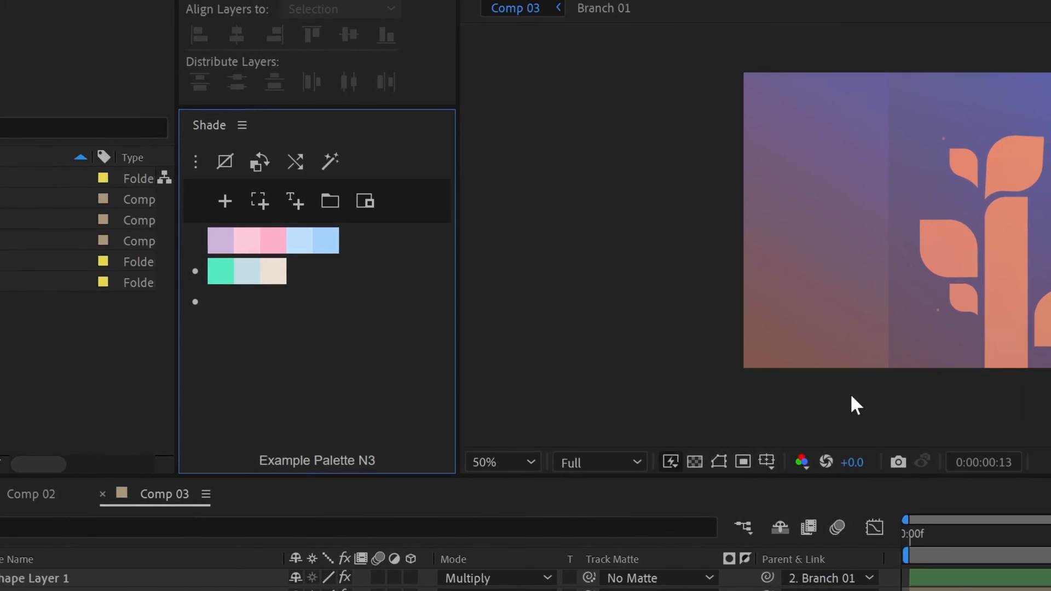
left_click_drag(320, 255, 206, 316)
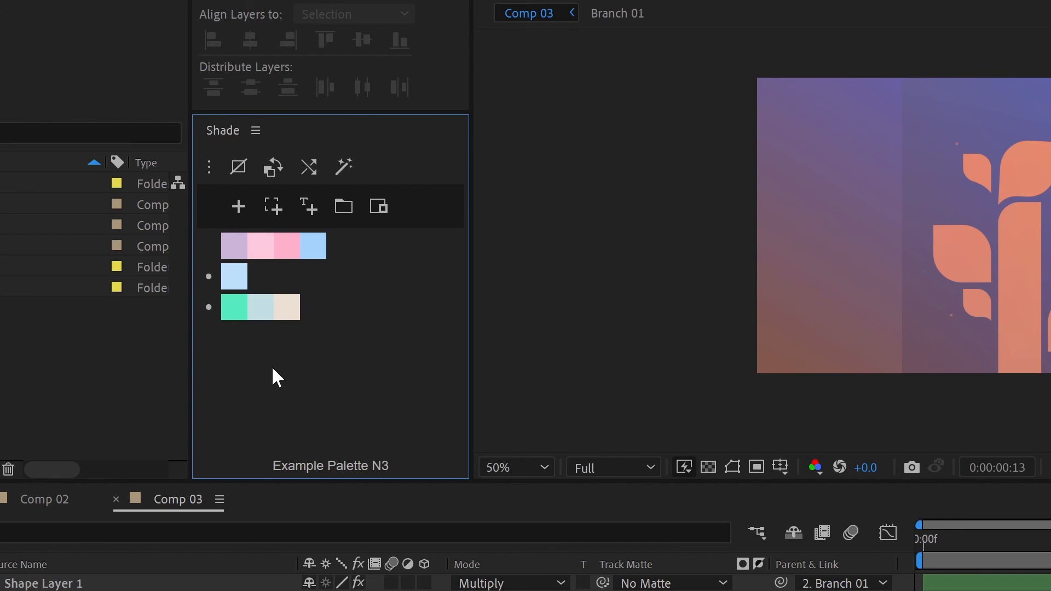
left_click(313, 367)
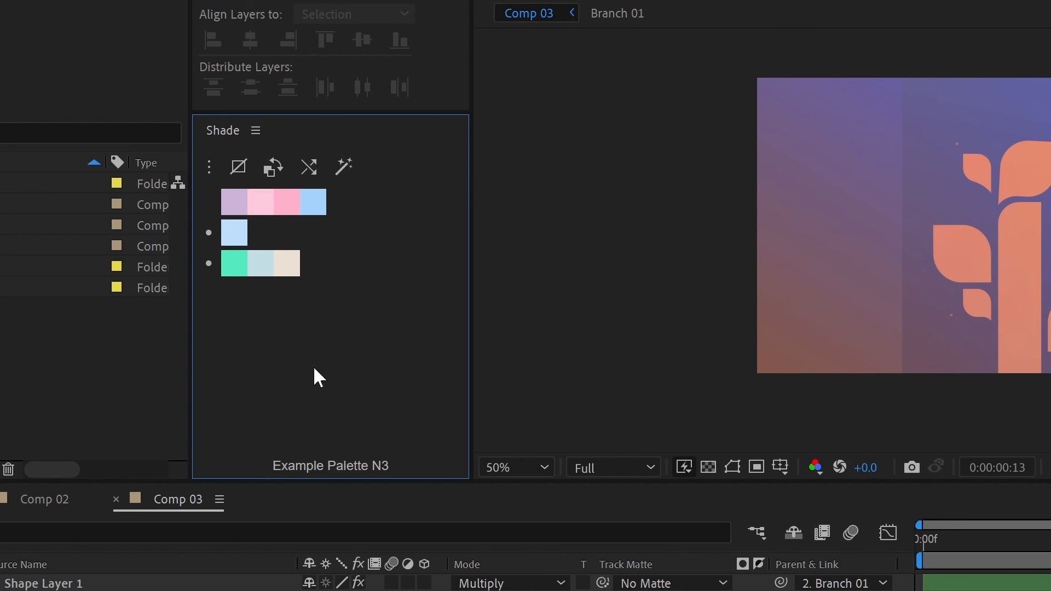
Open the Shade Settings and increase the color button size to 30px.
right_click(389, 328)
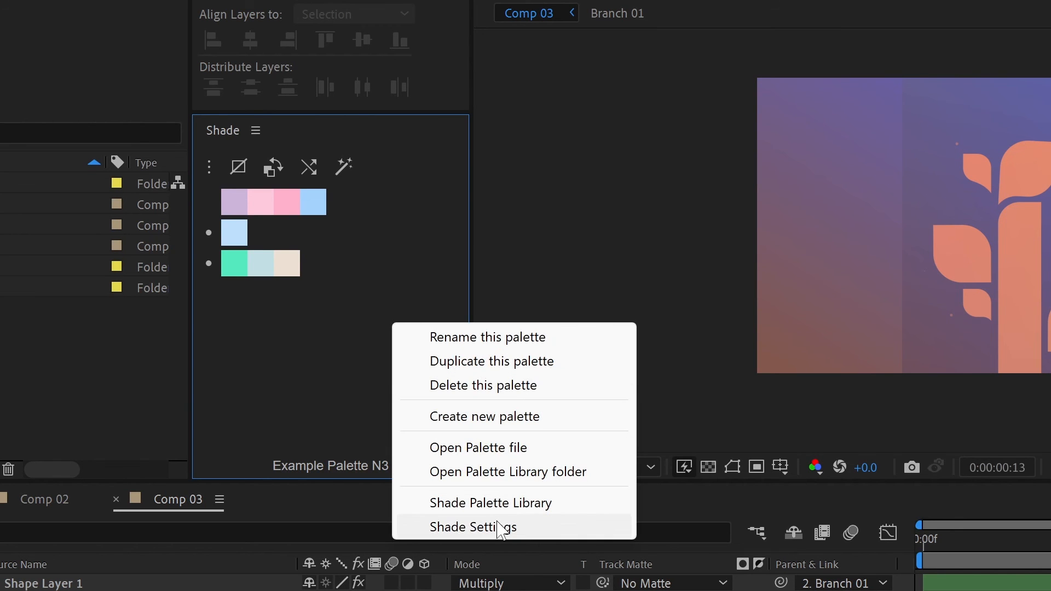
left_click(500, 526)
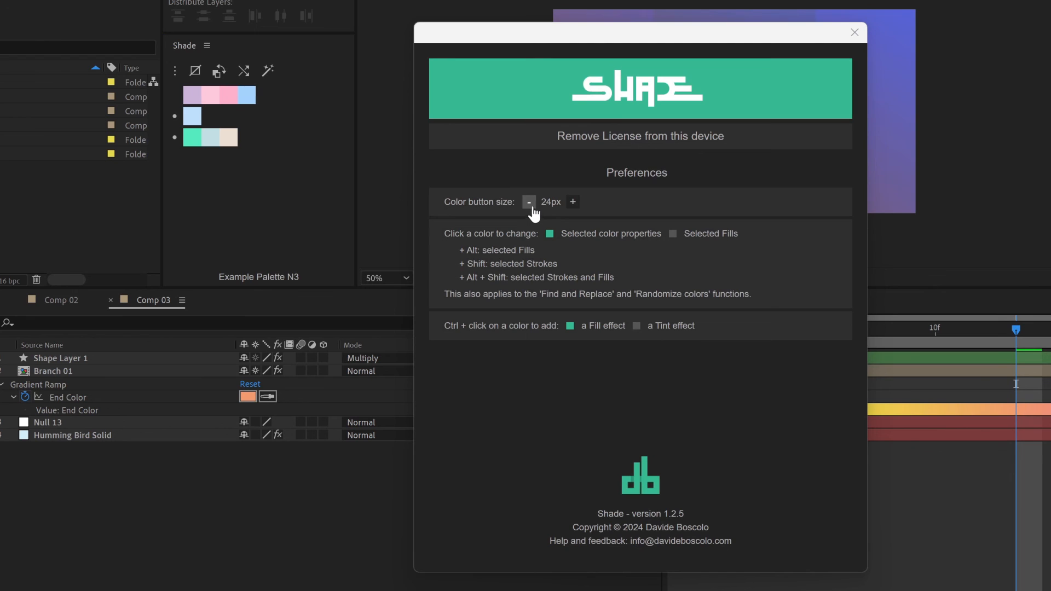
left_click(573, 202)
left_click(574, 202)
left_click(573, 202)
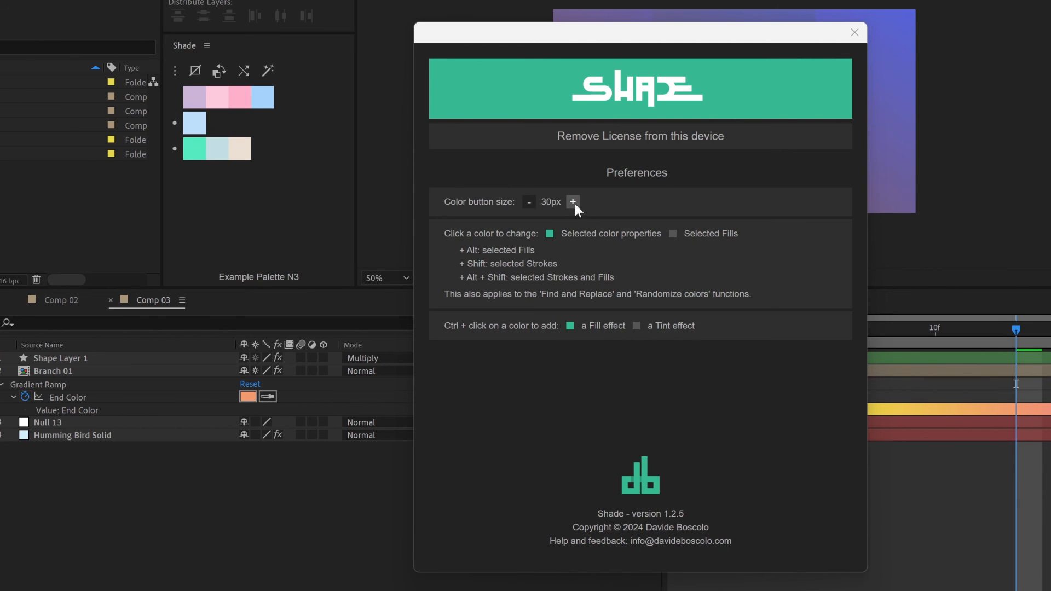
Reduce the color button size by six increments in the Shade preferences.
left_click(532, 202)
left_click(532, 202)
left_click(531, 202)
left_click(531, 202)
left_click(531, 202)
left_click(530, 202)
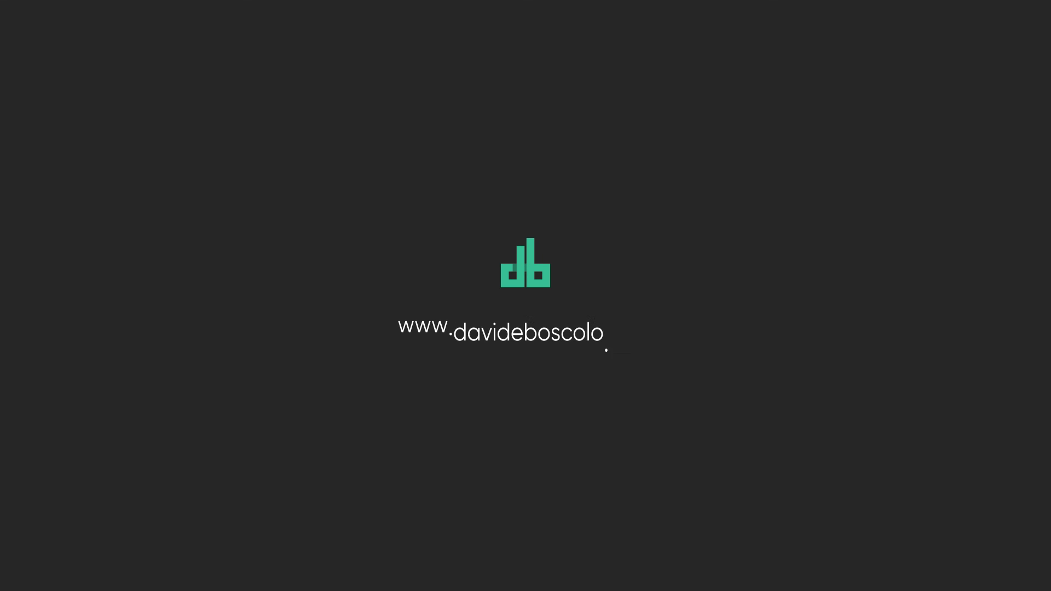